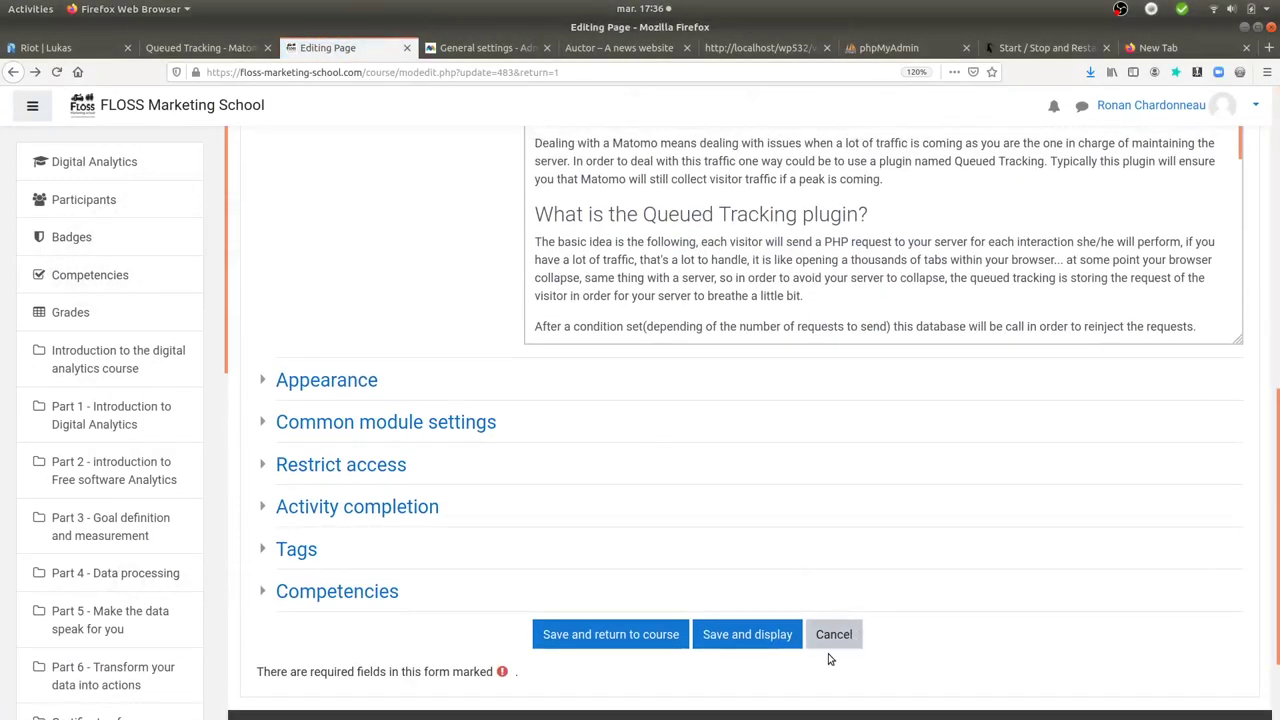
Step: Cancel the page edit, then highlight 'Queued tracking' in the heading and 'PHP' in the first paragraph
left_click(835, 636)
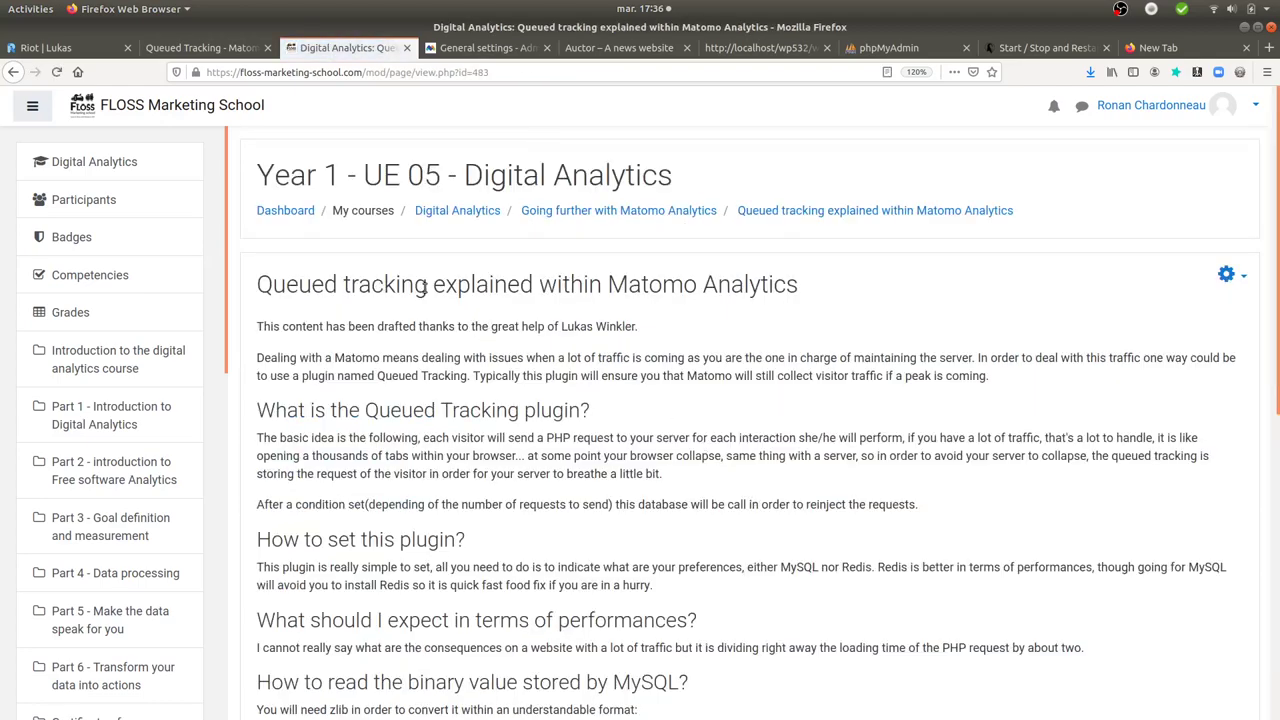
left_click_drag(427, 287, 257, 285)
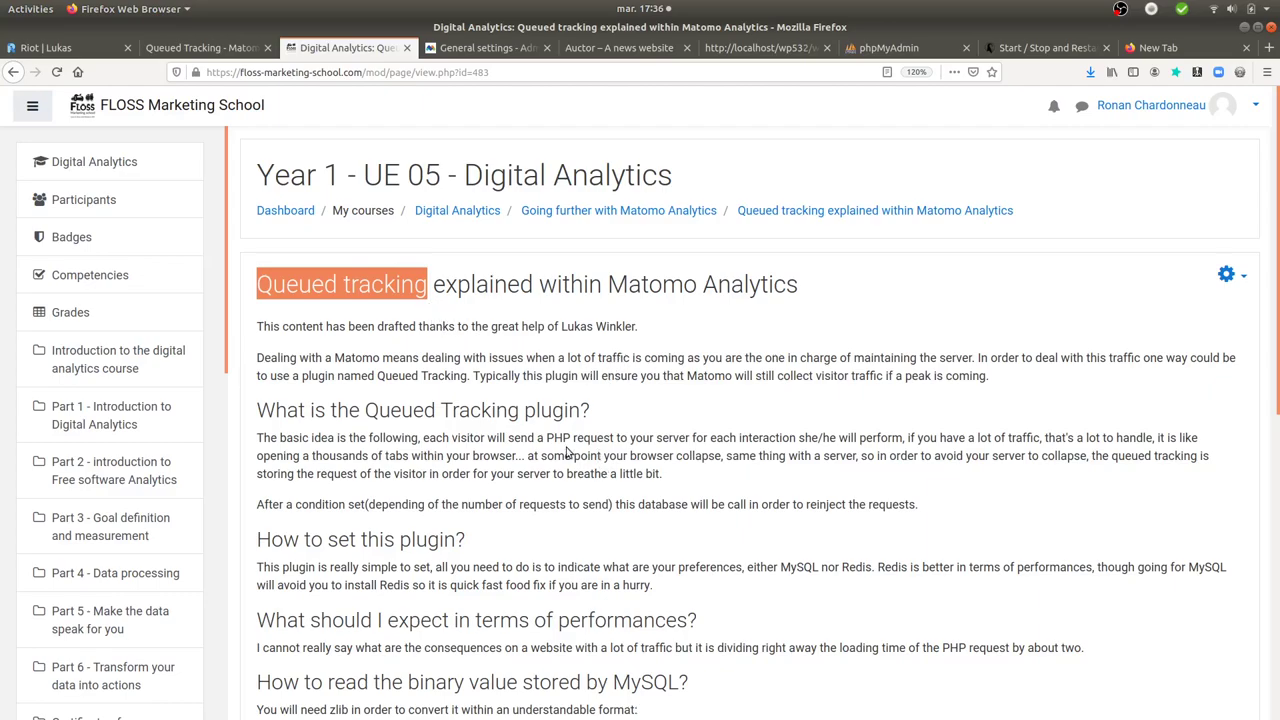
left_click_drag(547, 437, 570, 439)
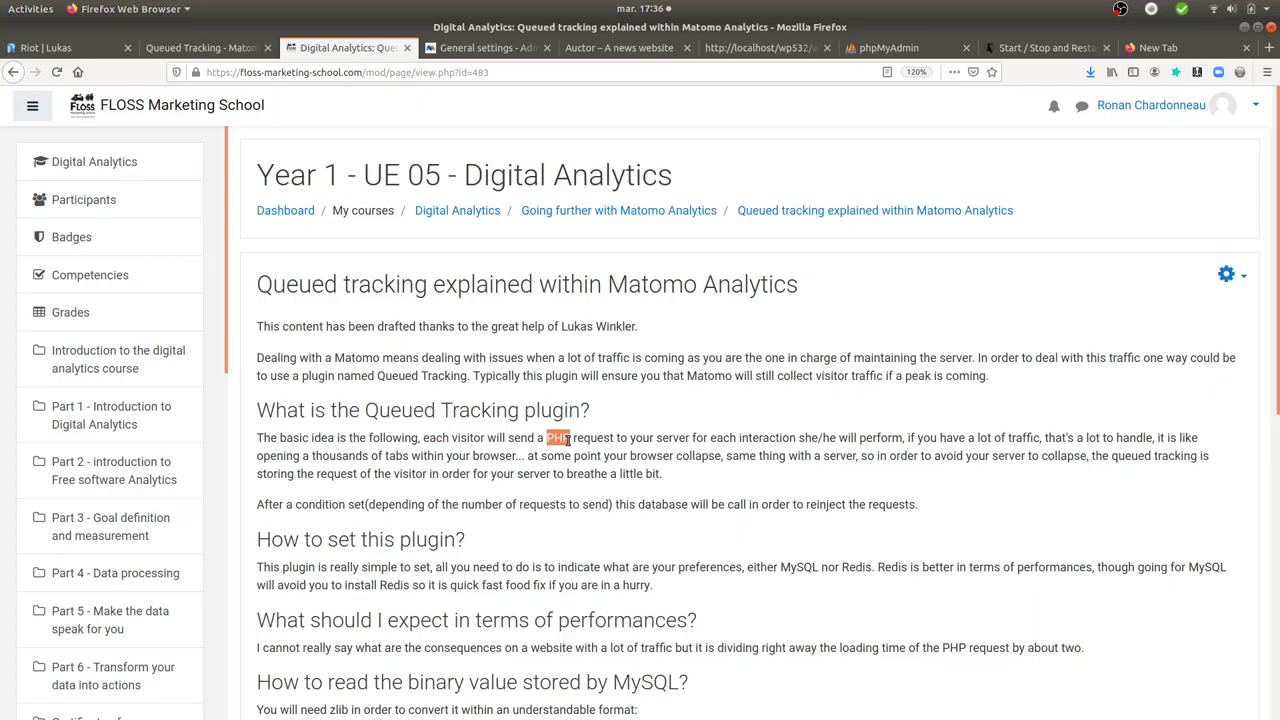
Step: On the Auctor site, inspect the 200 matomo.php request headers, then view the Queued Tracking marketplace page
left_click(626, 50)
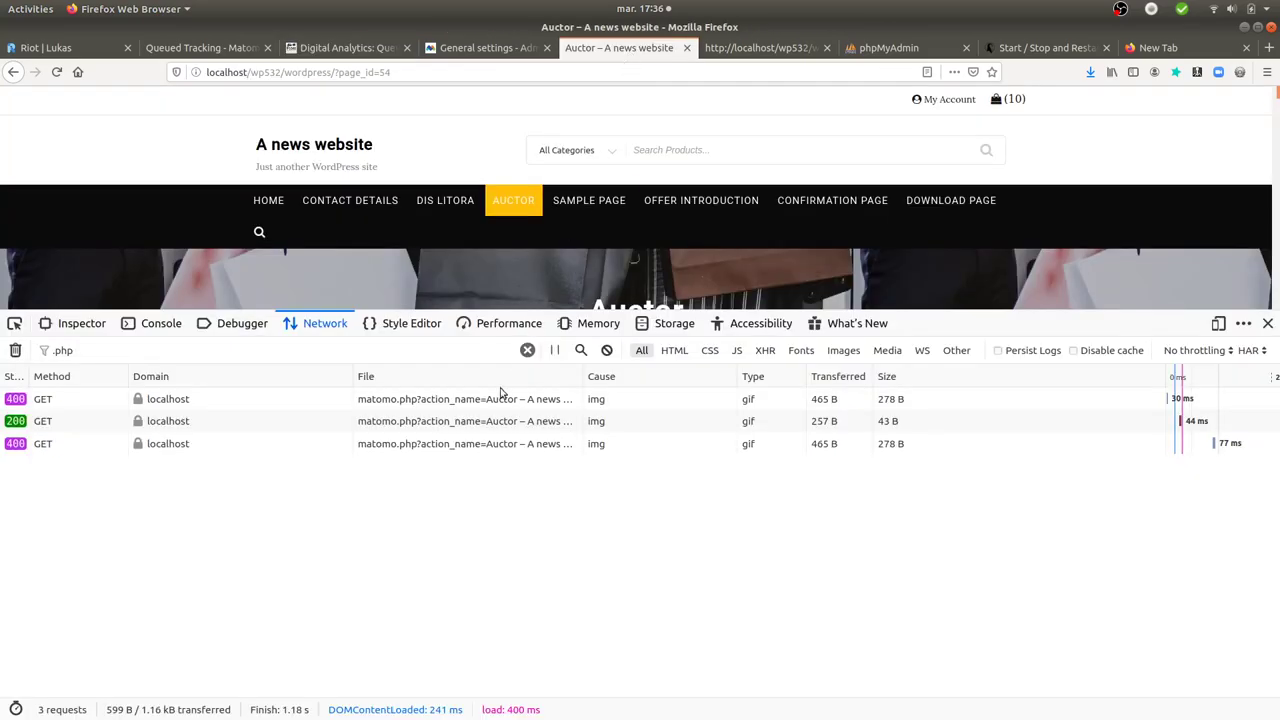
left_click(462, 423)
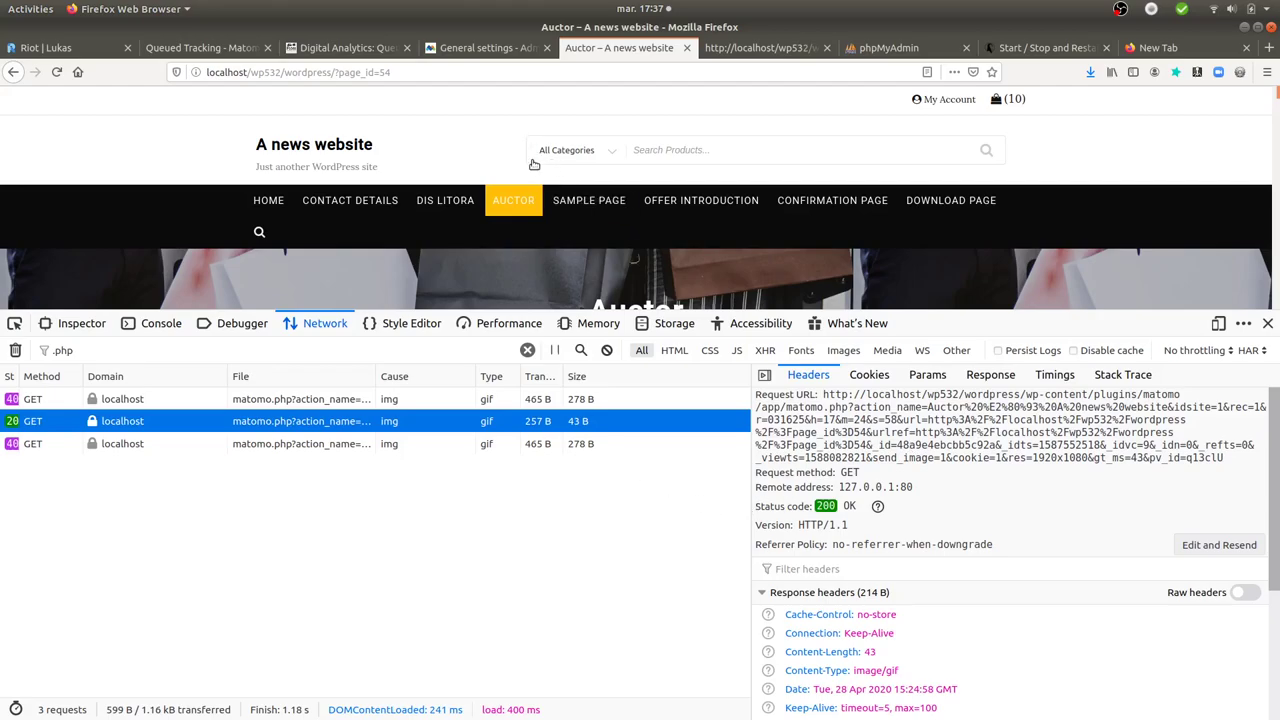
left_click(229, 49)
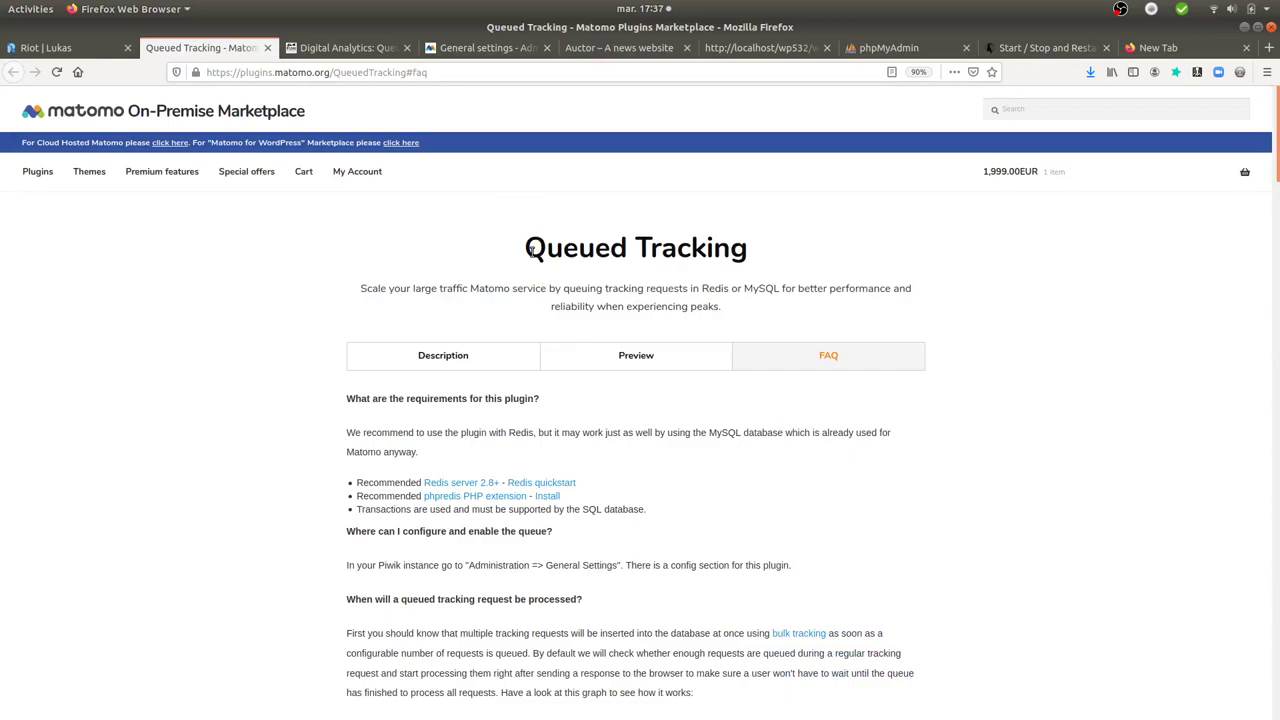
left_click_drag(527, 250, 762, 246)
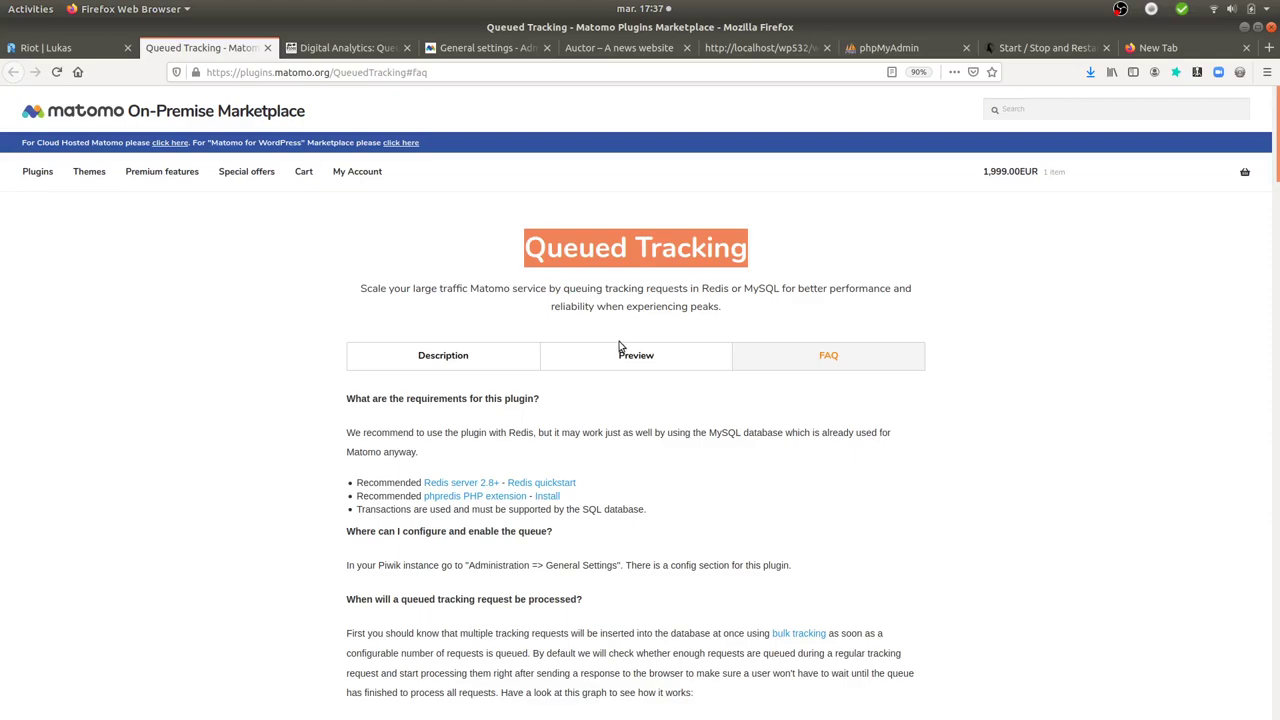
Step: In Matomo General settings, set the QueuedTracking backend to MySQL and select the batch size 10
left_click(575, 287)
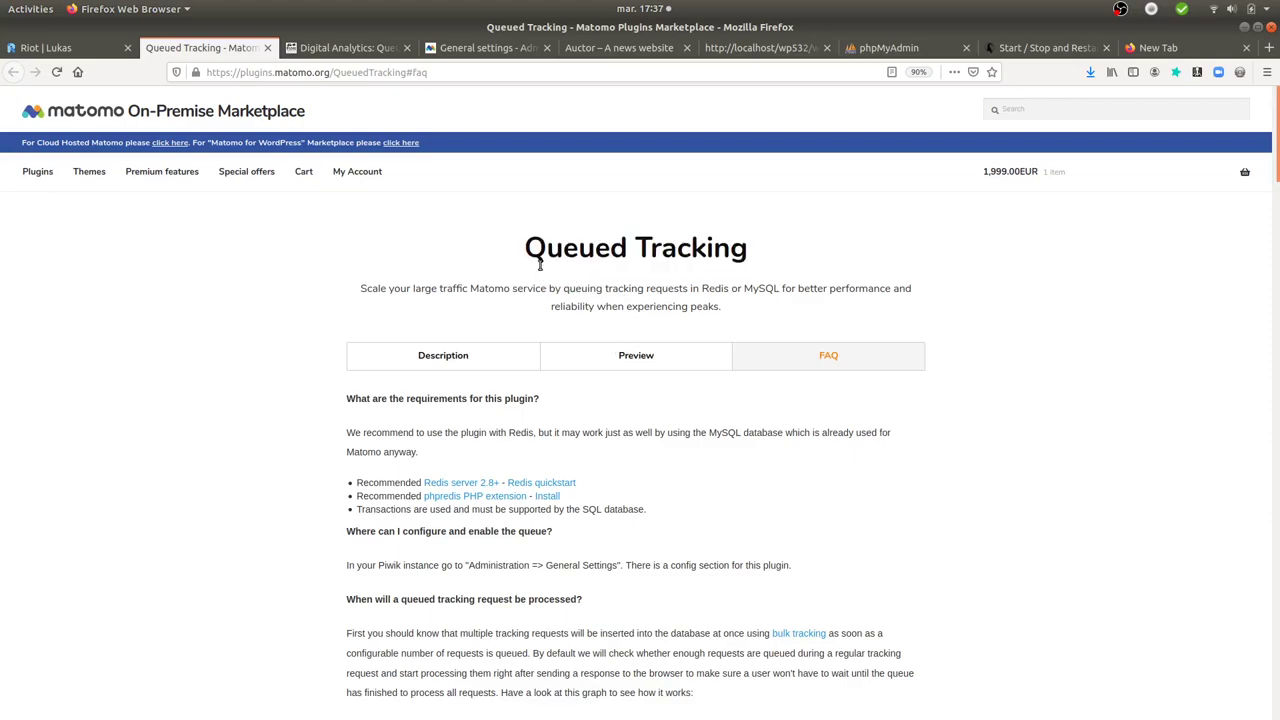
left_click(503, 50)
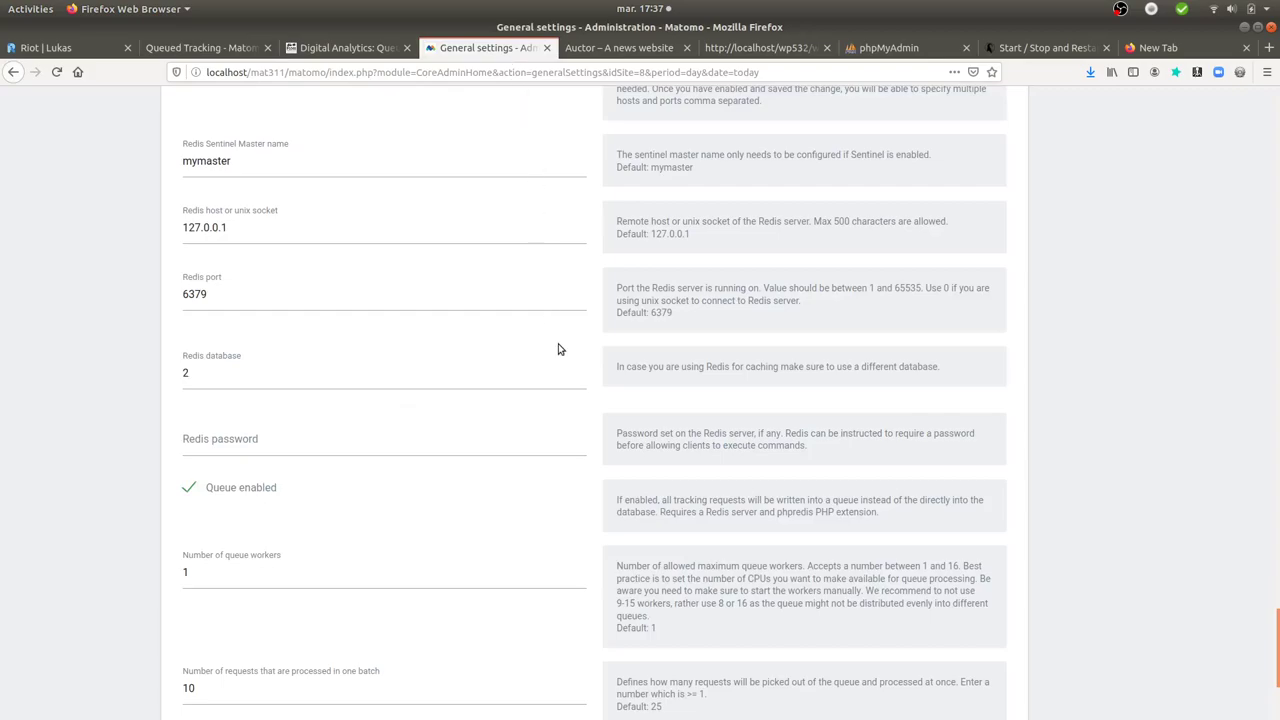
scroll(557, 349, "up", 10)
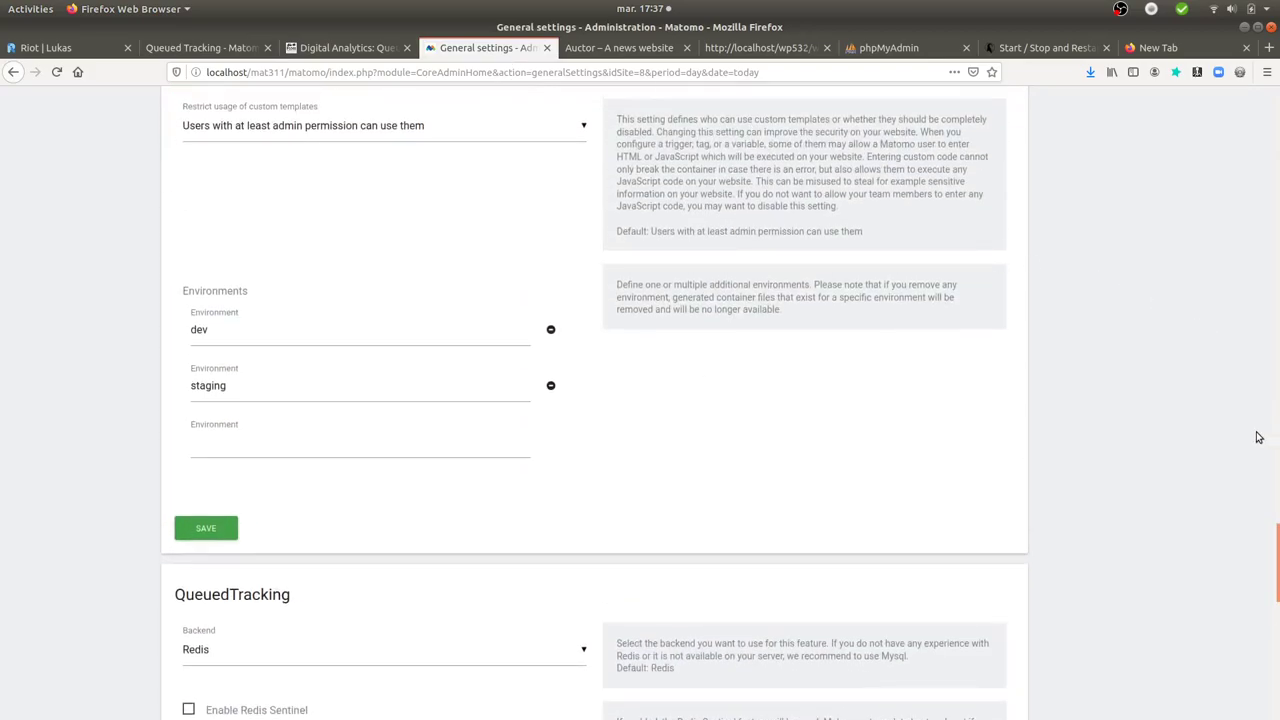
scroll(1272, 438, "down", 5)
scroll(1272, 438, "down", 1)
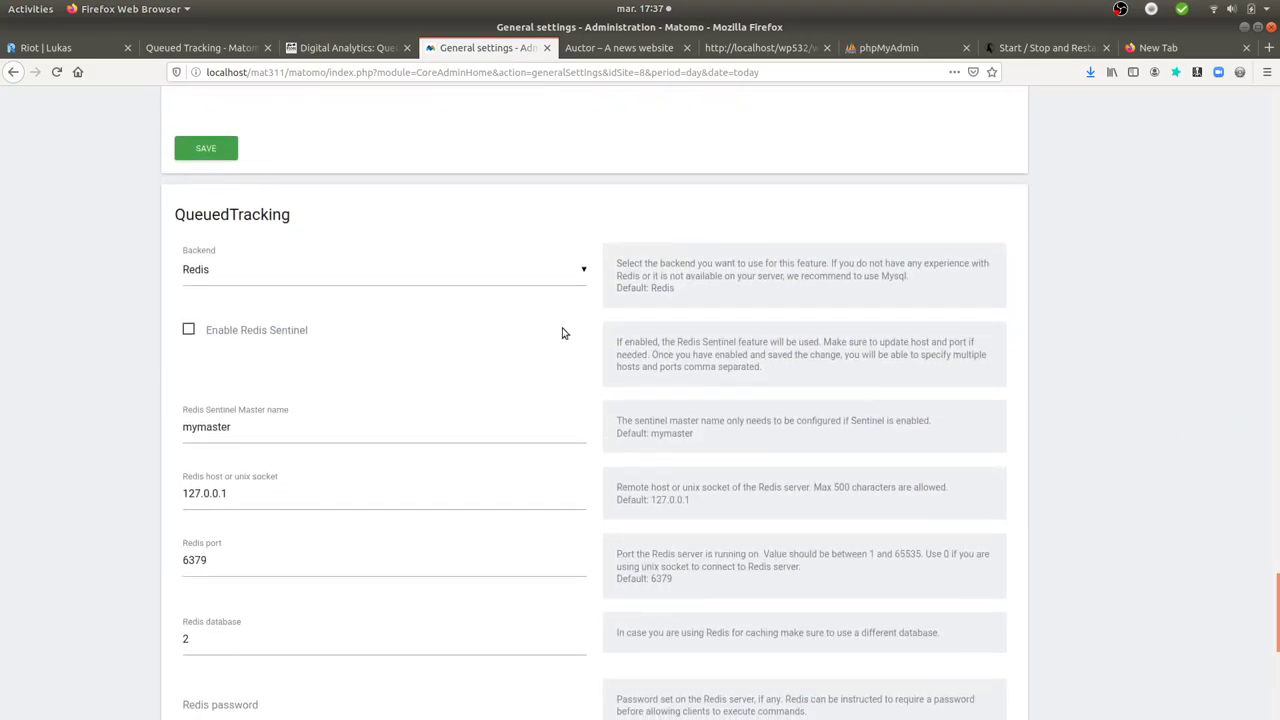
left_click(233, 275)
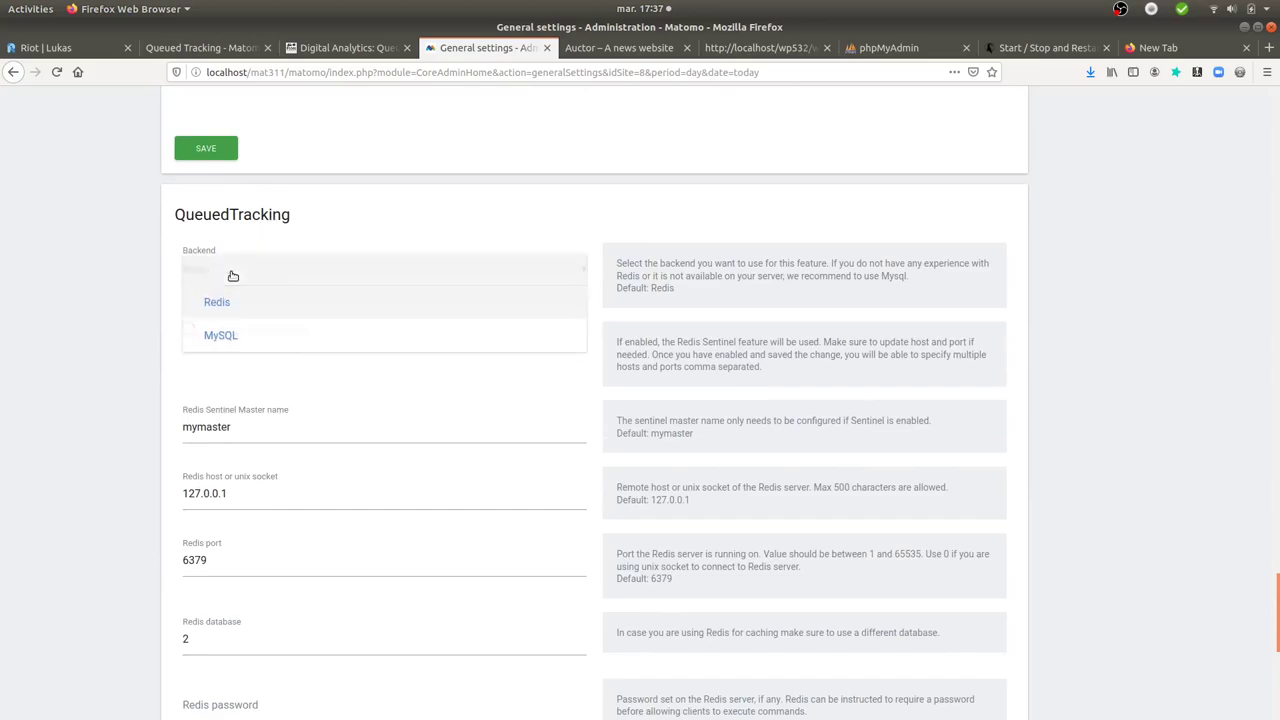
left_click(240, 339)
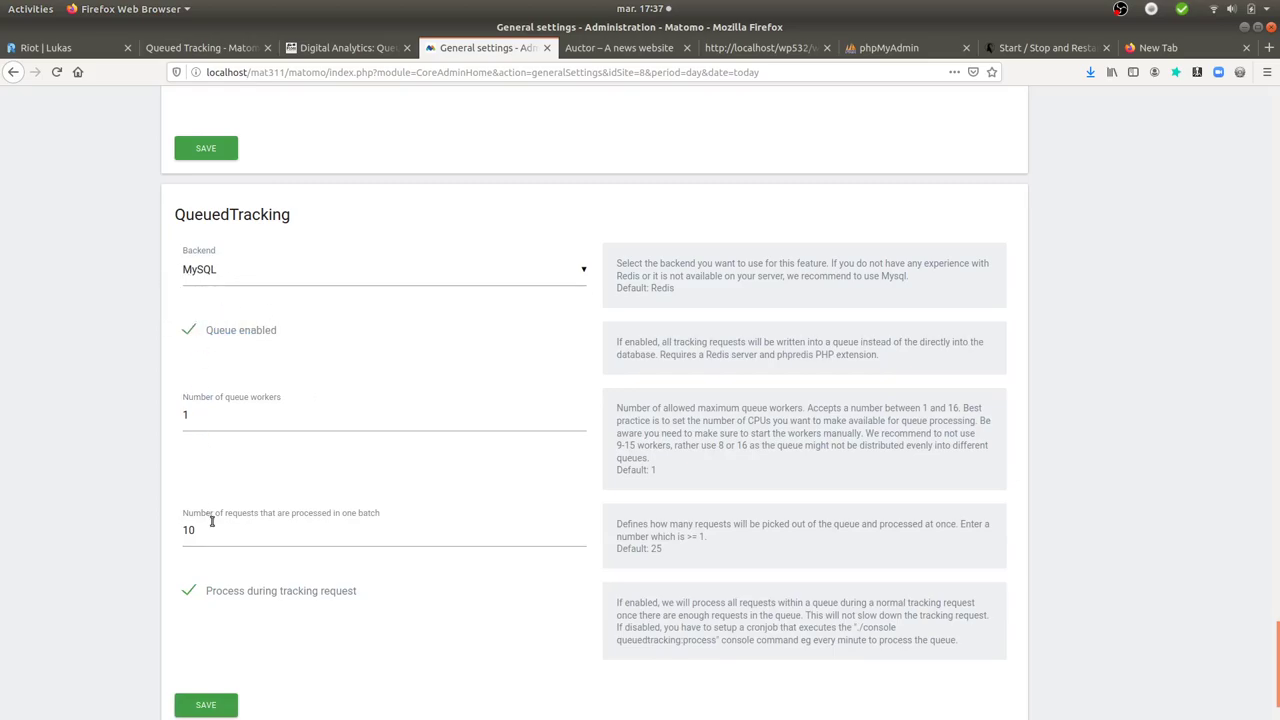
left_click_drag(213, 526, 165, 530)
Step: Enter 5 as the batch size and review the 1 queue worker and batch-size values
type("5")
left_click(108, 498)
scroll(269, 385, "down", 2)
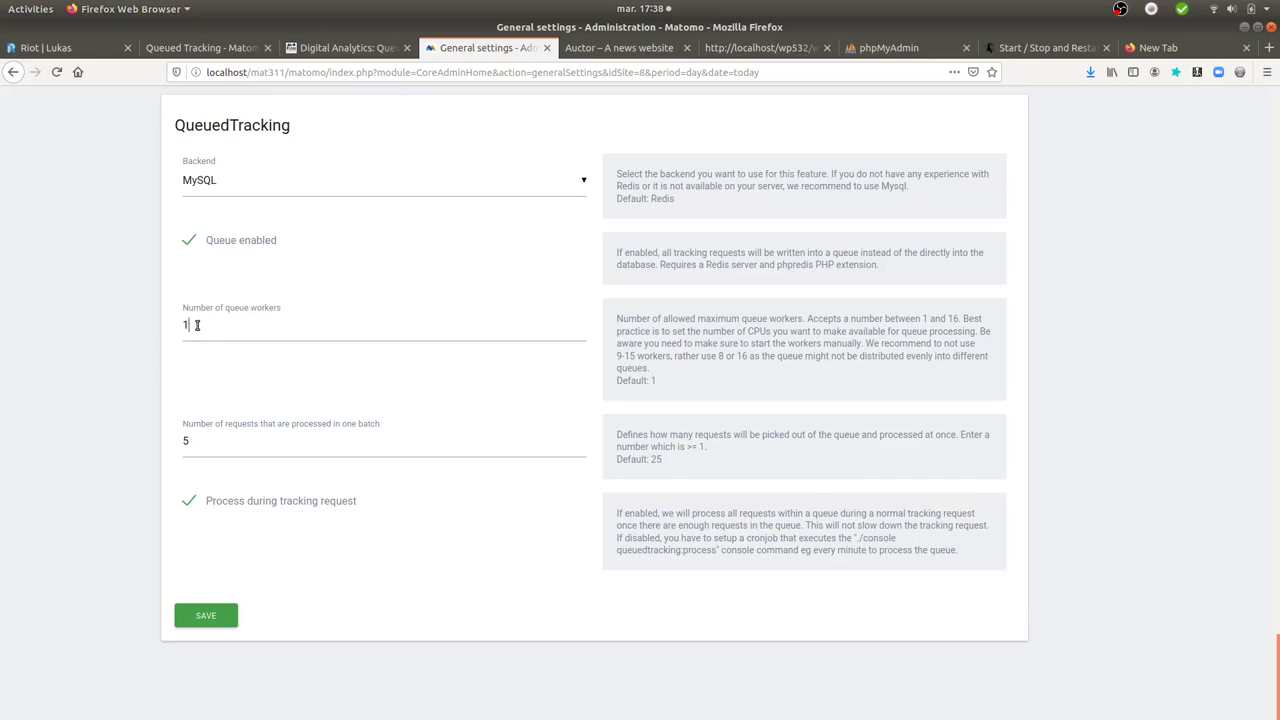
left_click_drag(197, 325, 176, 325)
left_click_drag(742, 331, 762, 331)
left_click(202, 330)
double_click(193, 443)
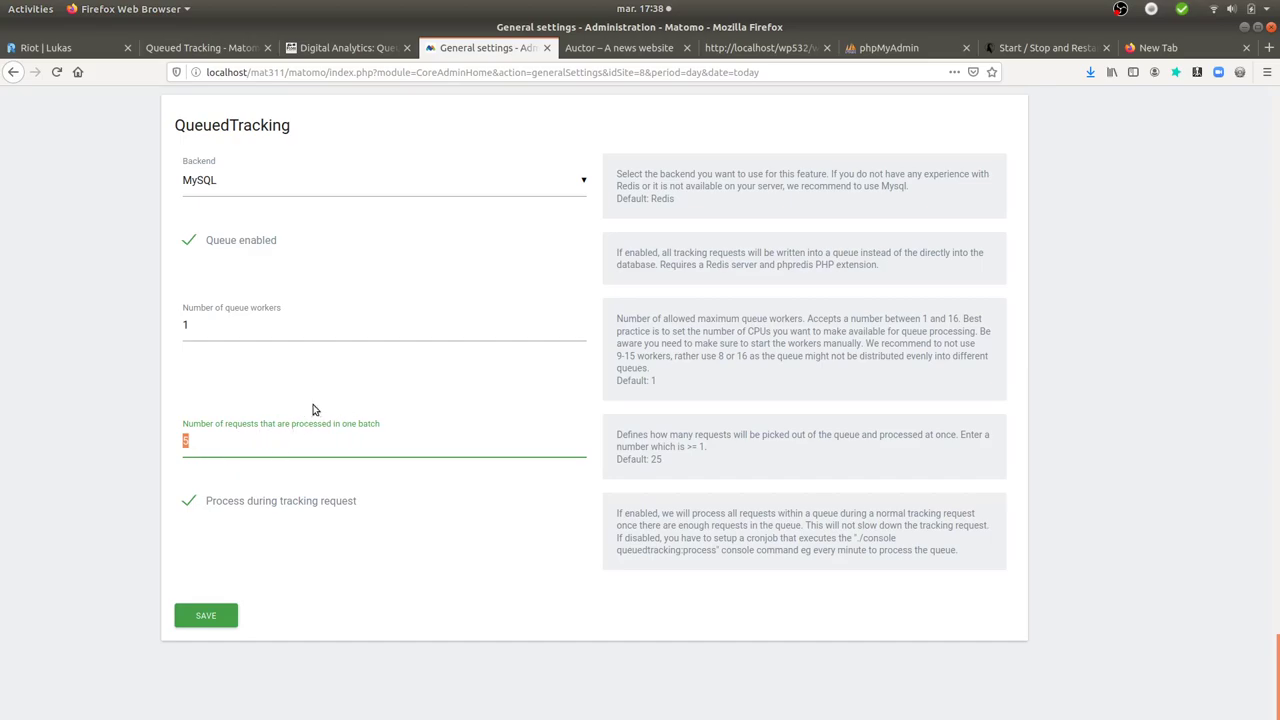
Step: Save the QueuedTracking settings with MySQL backend and 5-request batches
left_click(182, 616)
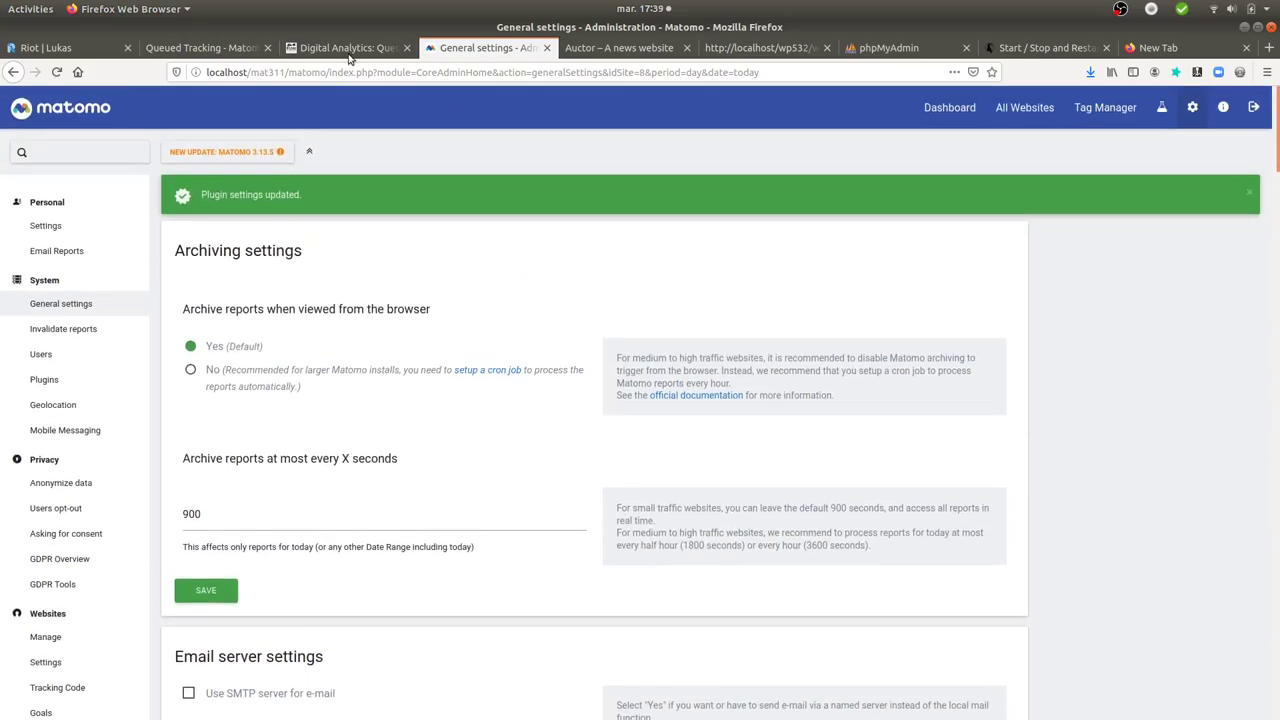
left_click(612, 48)
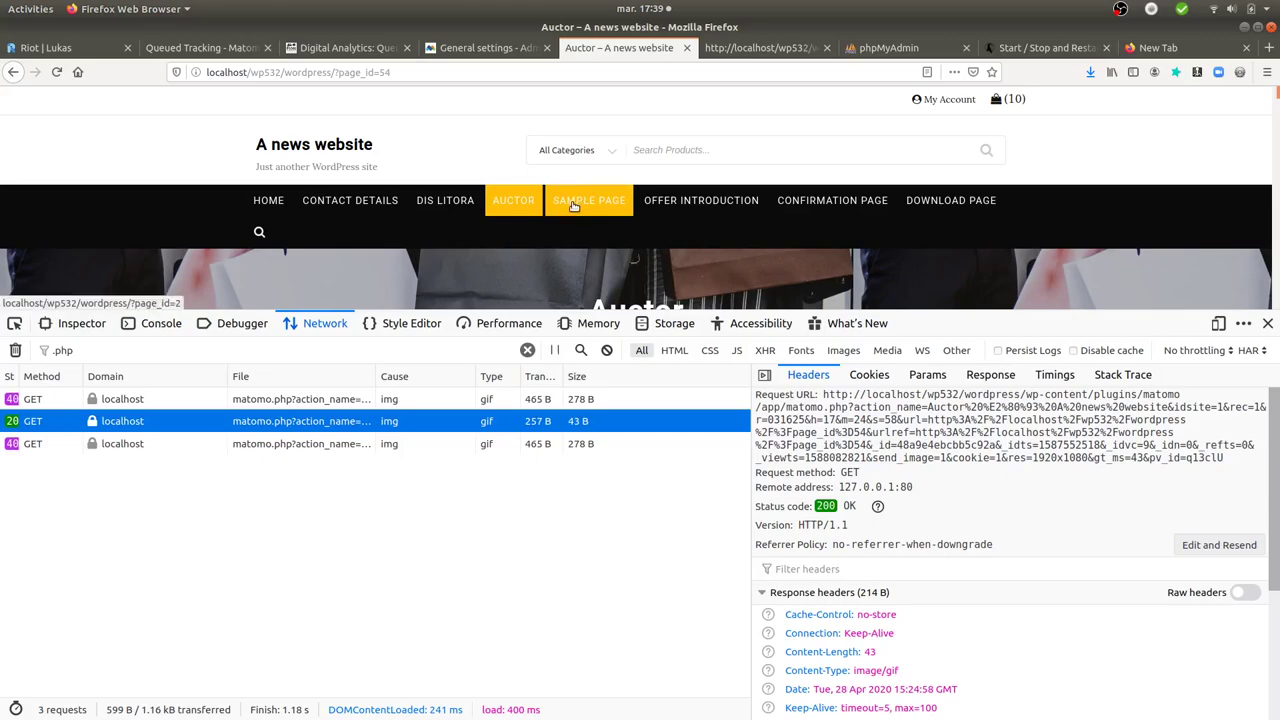
left_click(208, 48)
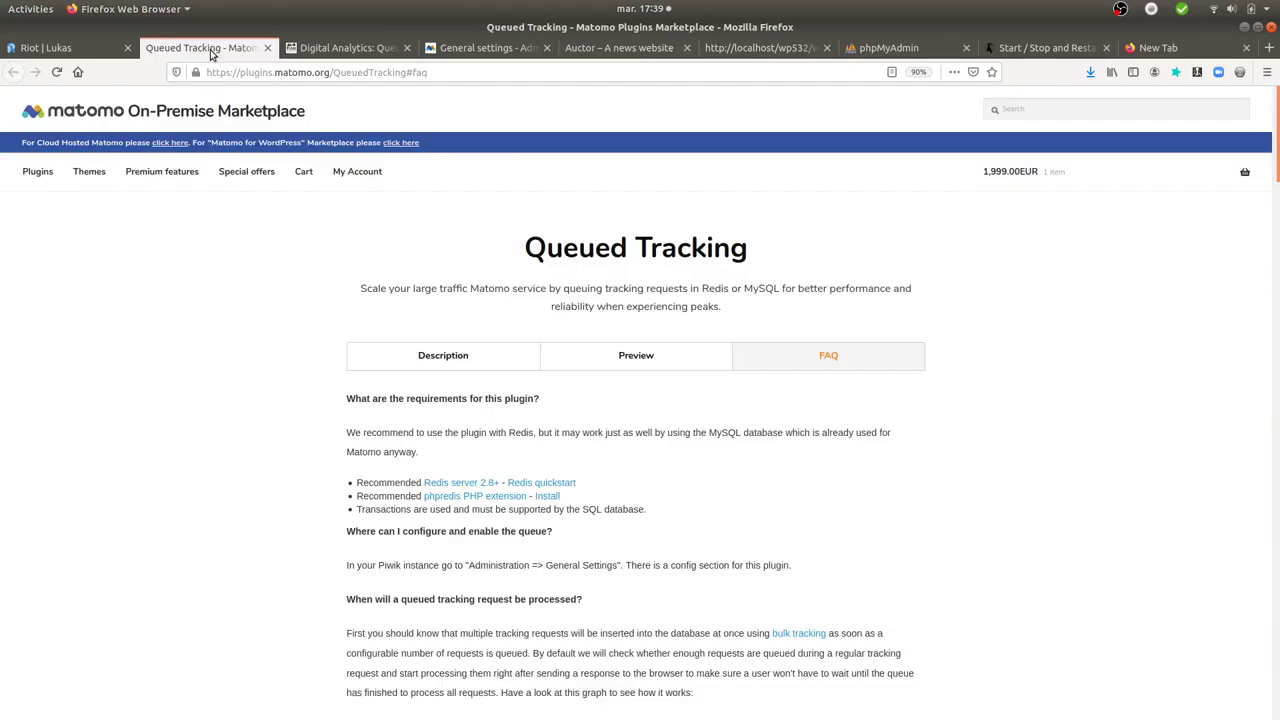
Step: Untick Queue enabled under QueuedTracking, save, and go back to the Auctor site
left_click(461, 48)
scroll(940, 291, "down", 15)
scroll(1225, 614, "down", 10)
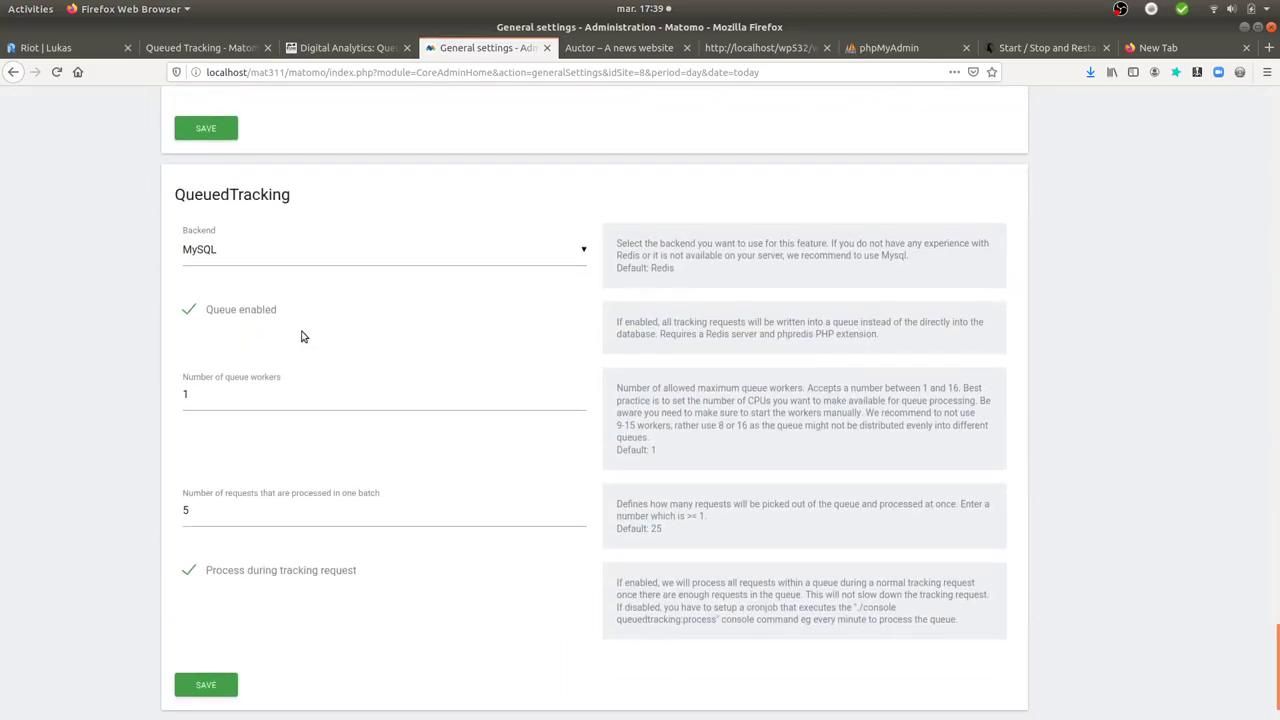
left_click(241, 311)
left_click(198, 686)
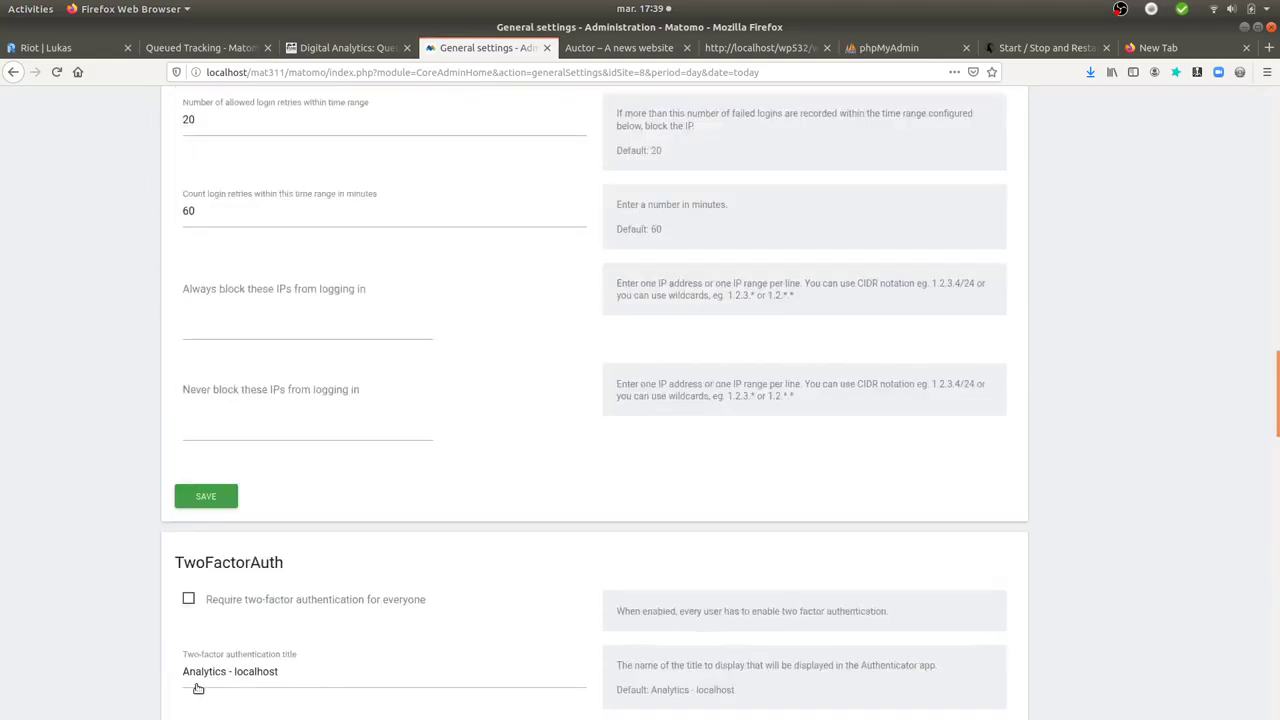
left_click(636, 52)
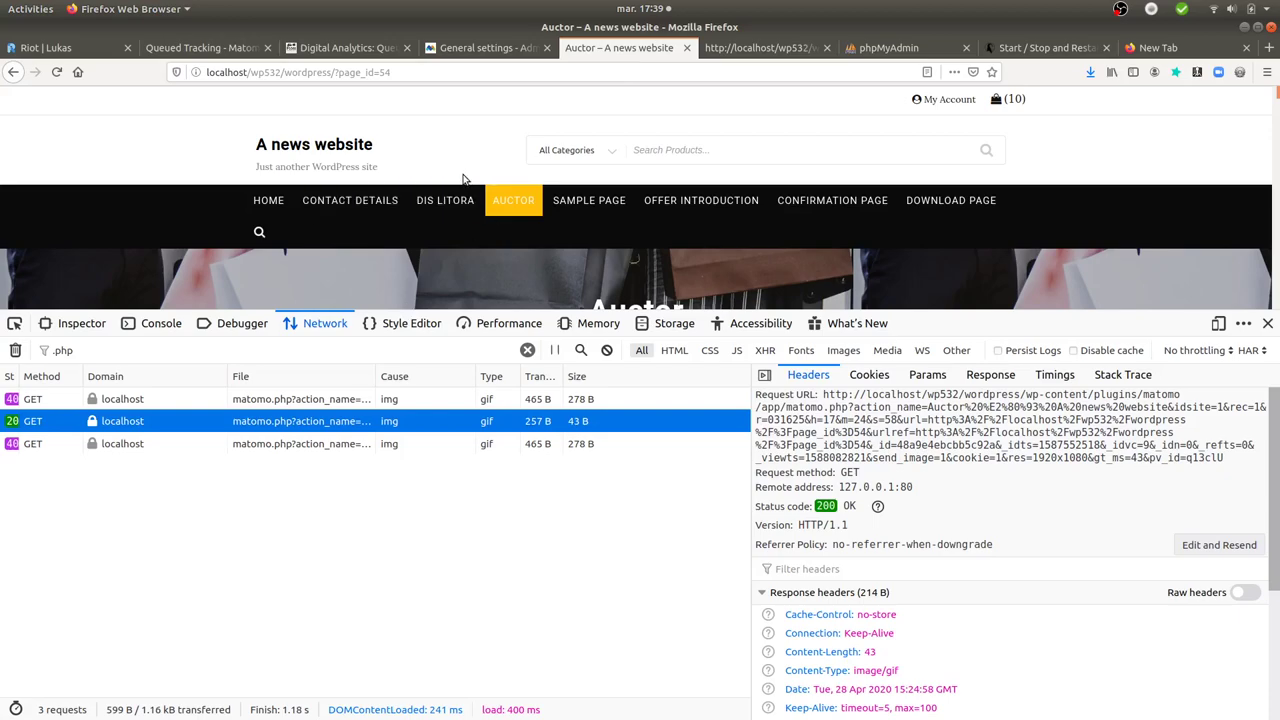
Step: Open the Offer introduction page, then tick Queue enabled in QueuedTracking and save
key("F5")
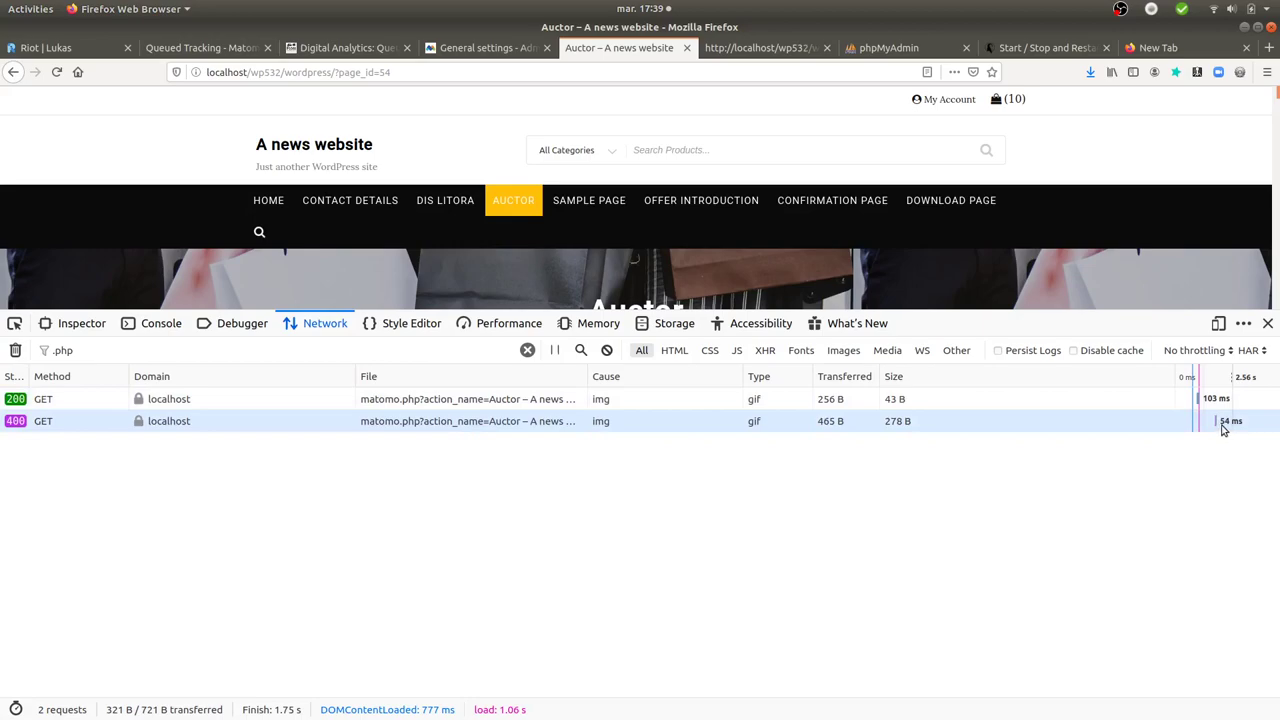
left_click(668, 197)
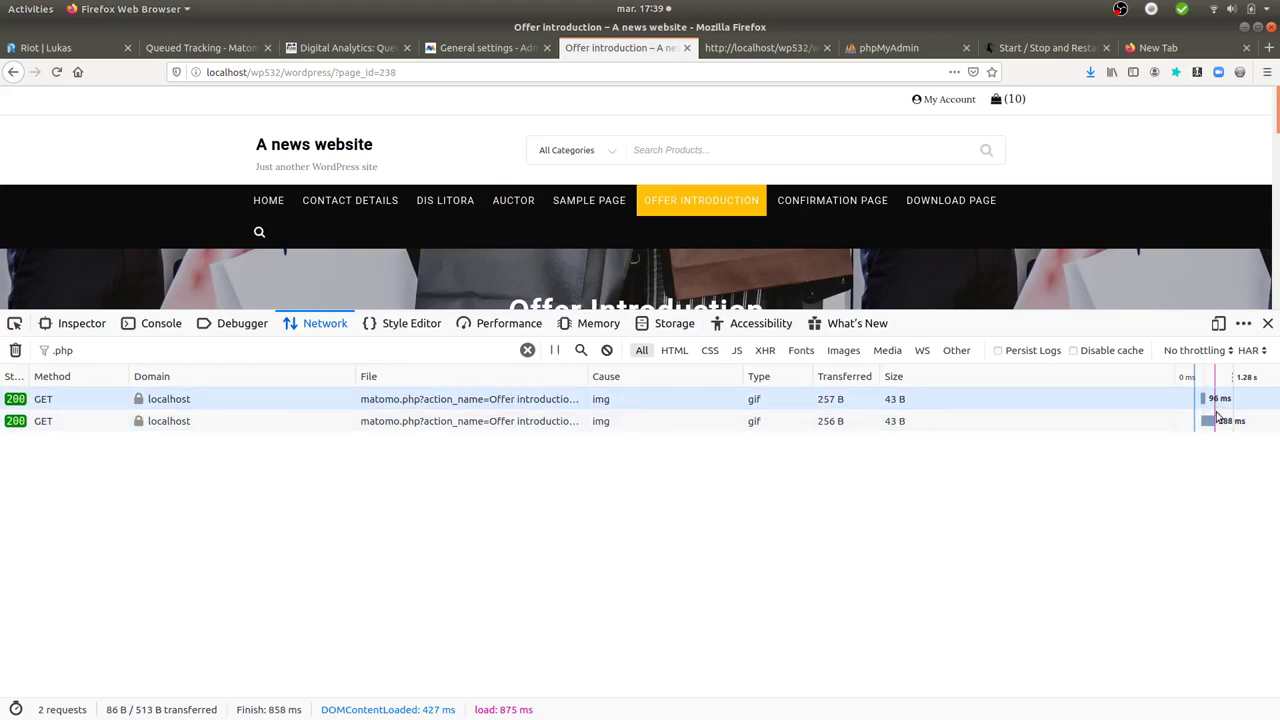
left_click(446, 50)
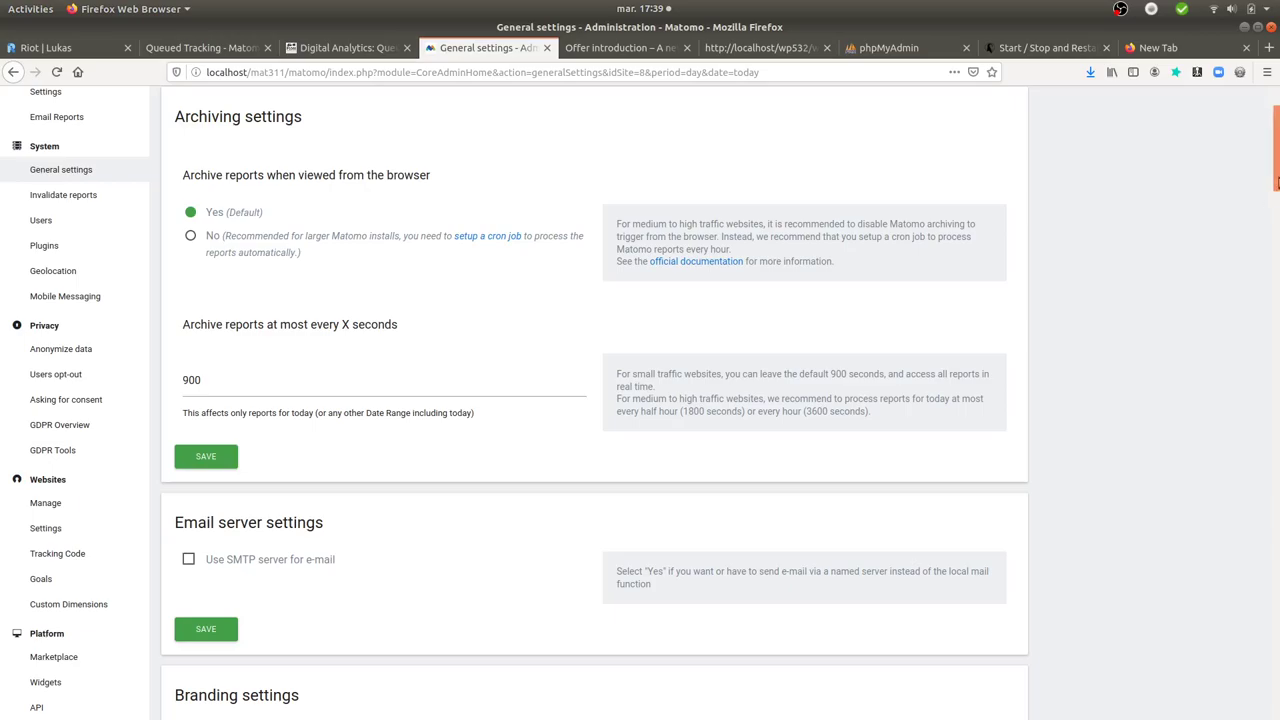
scroll(1254, 509, "down", 10)
scroll(1254, 509, "down", 8)
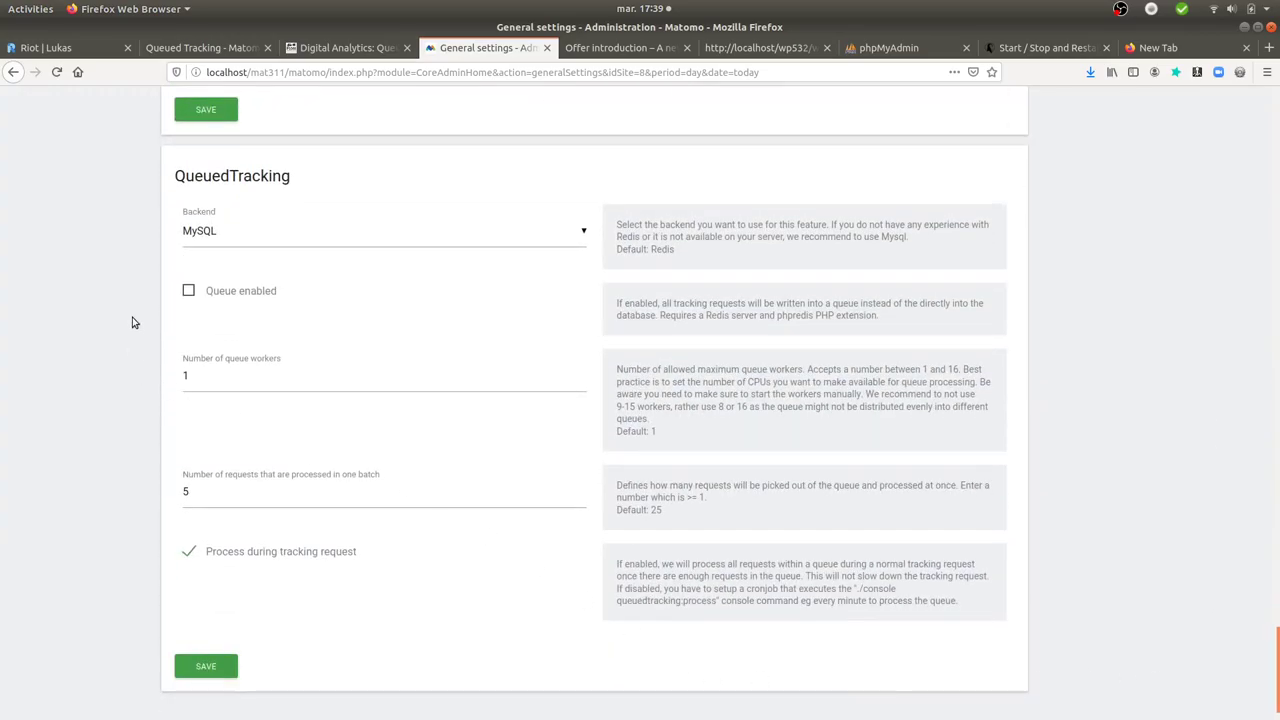
left_click(189, 292)
left_click(210, 665)
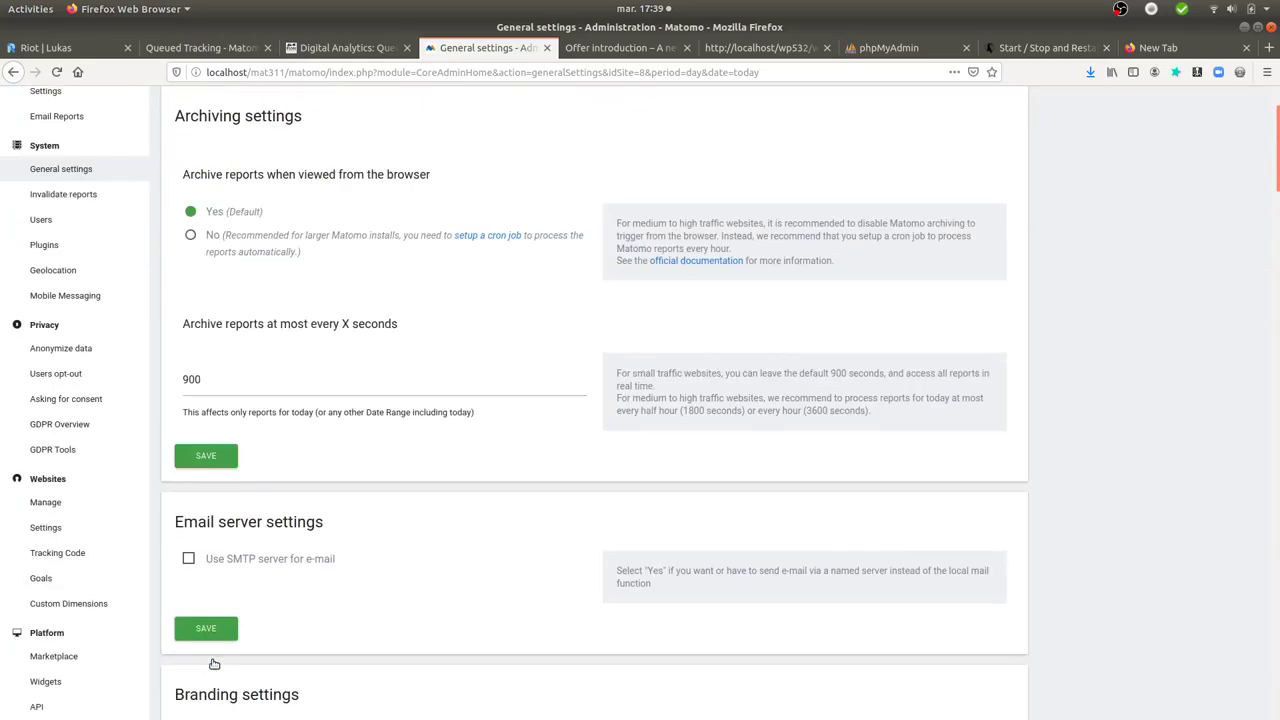
Step: Reload Offer introduction four times, then open and reload Auctor to compare queued matomo.php timings
left_click(665, 48)
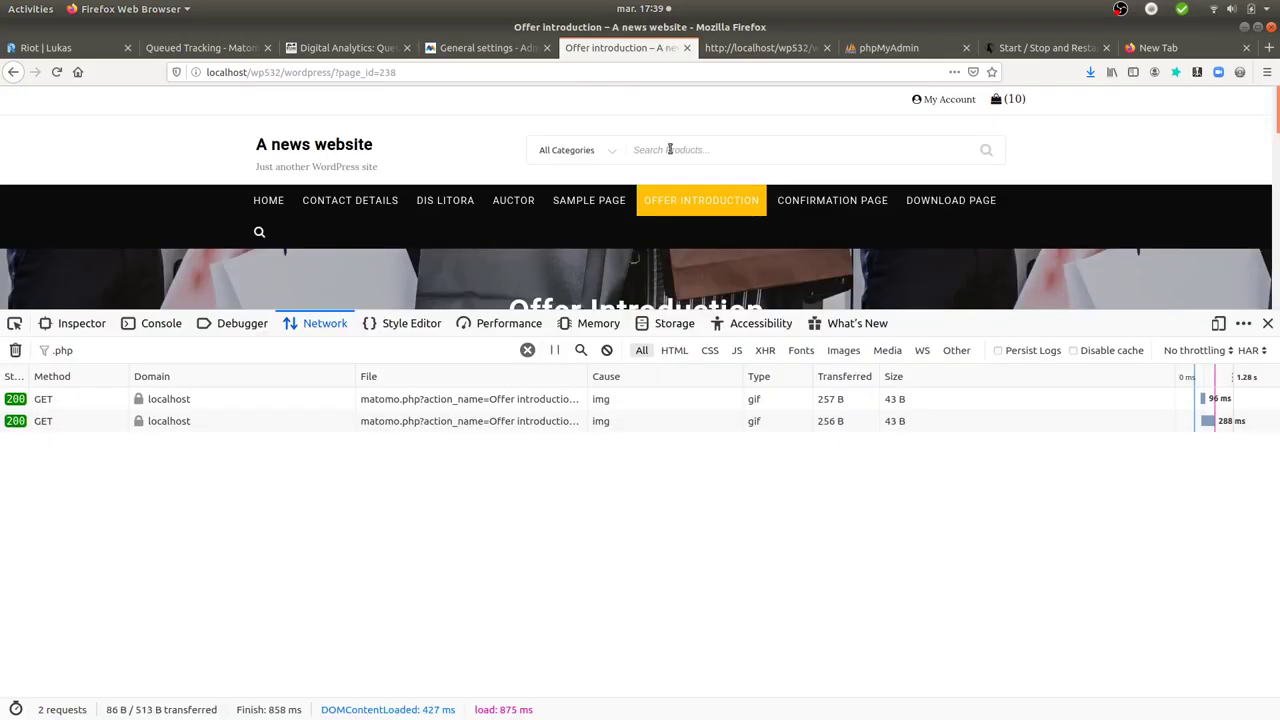
key("F5")
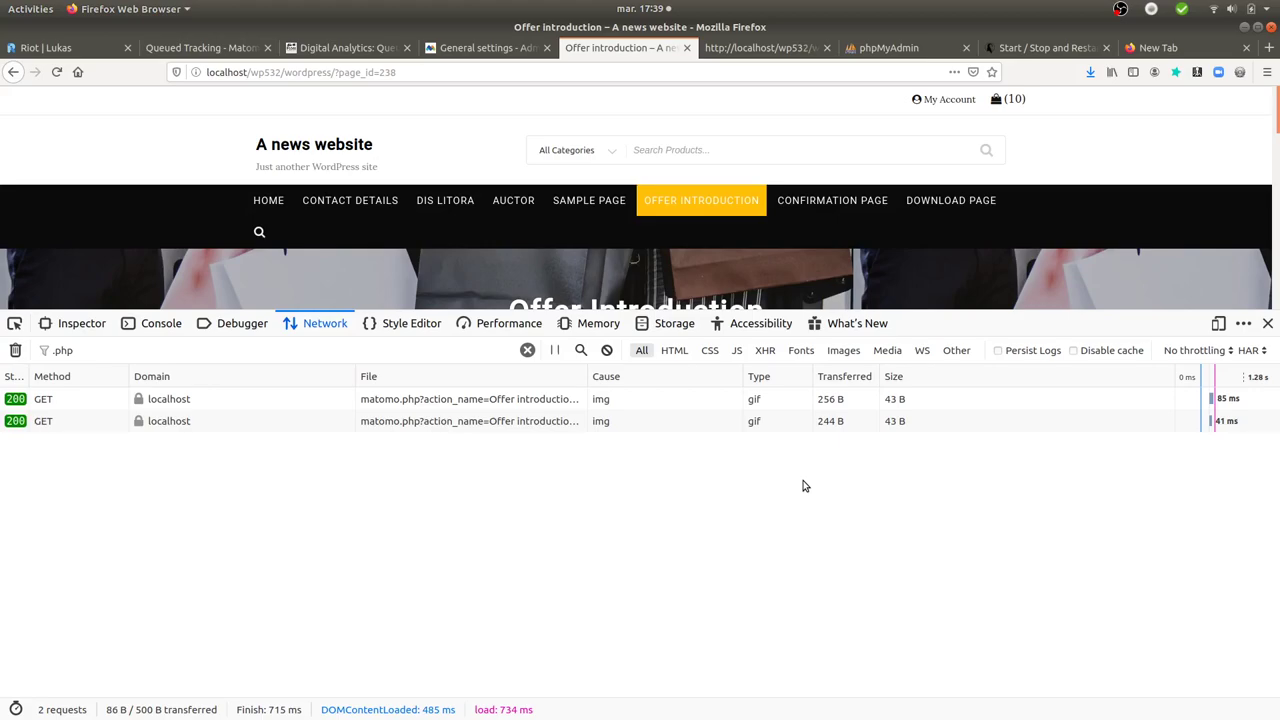
key("F5")
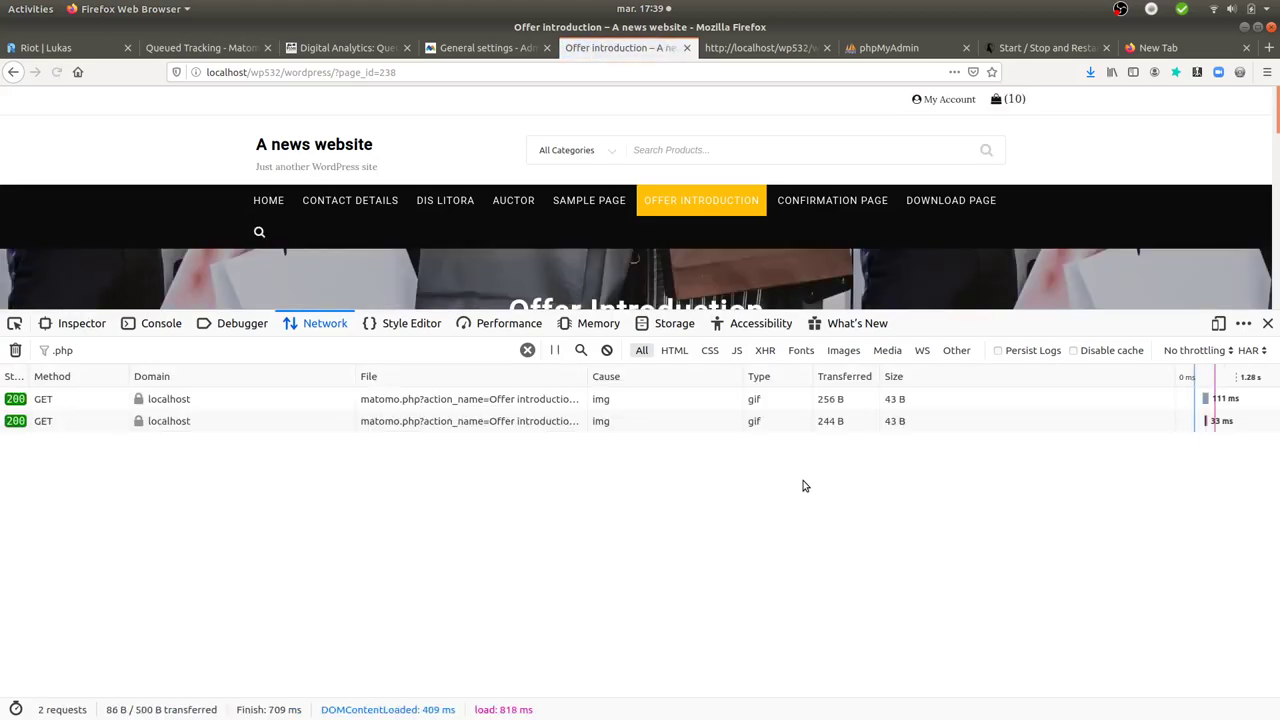
key("F5")
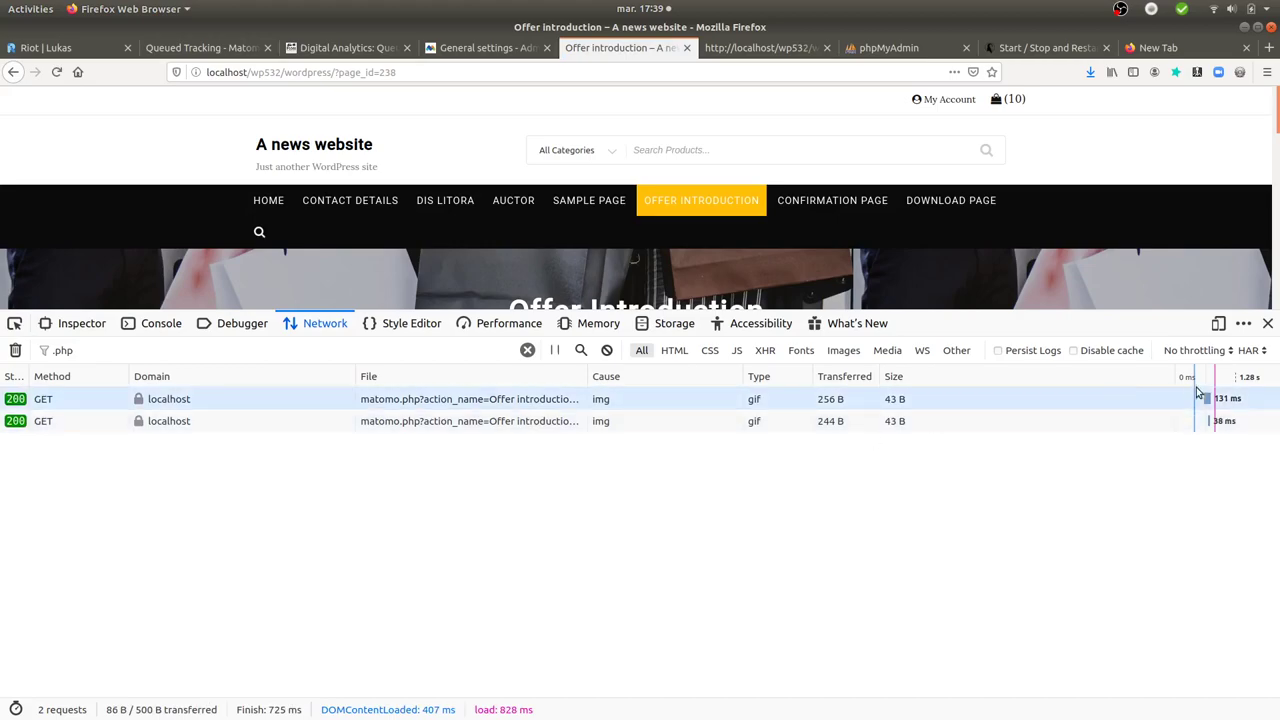
key("F5")
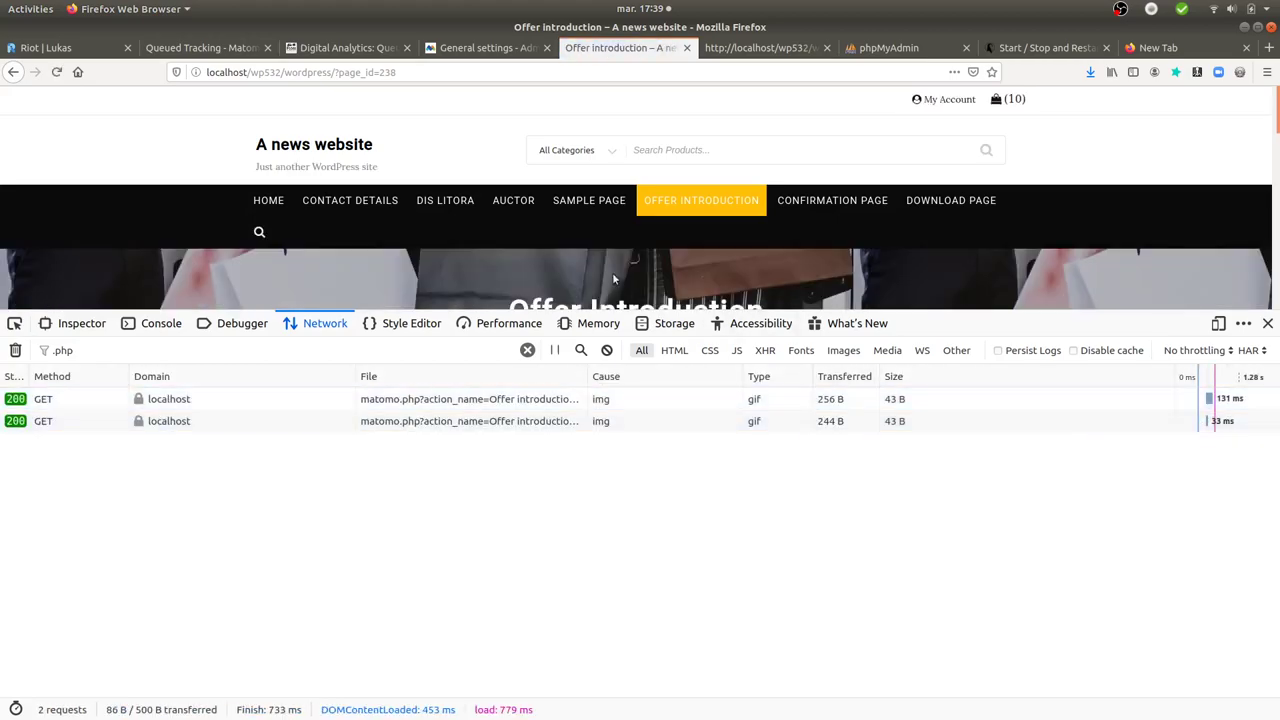
left_click(511, 199)
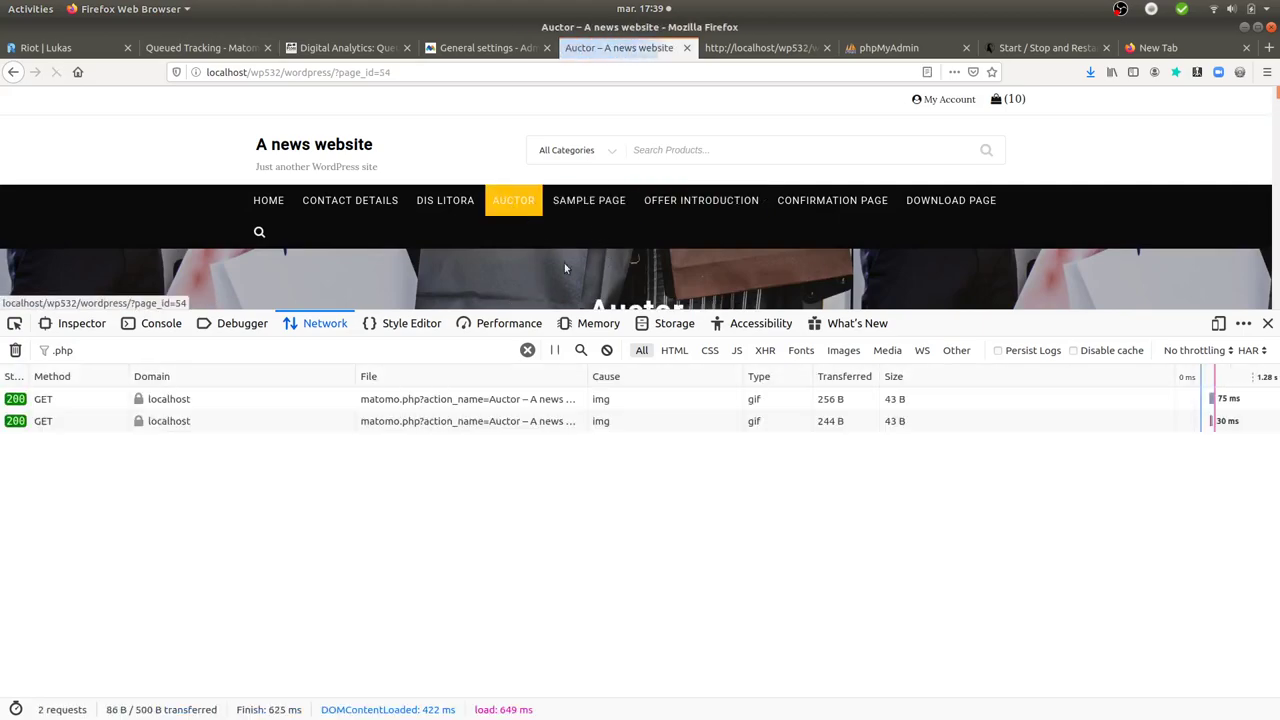
key("F5")
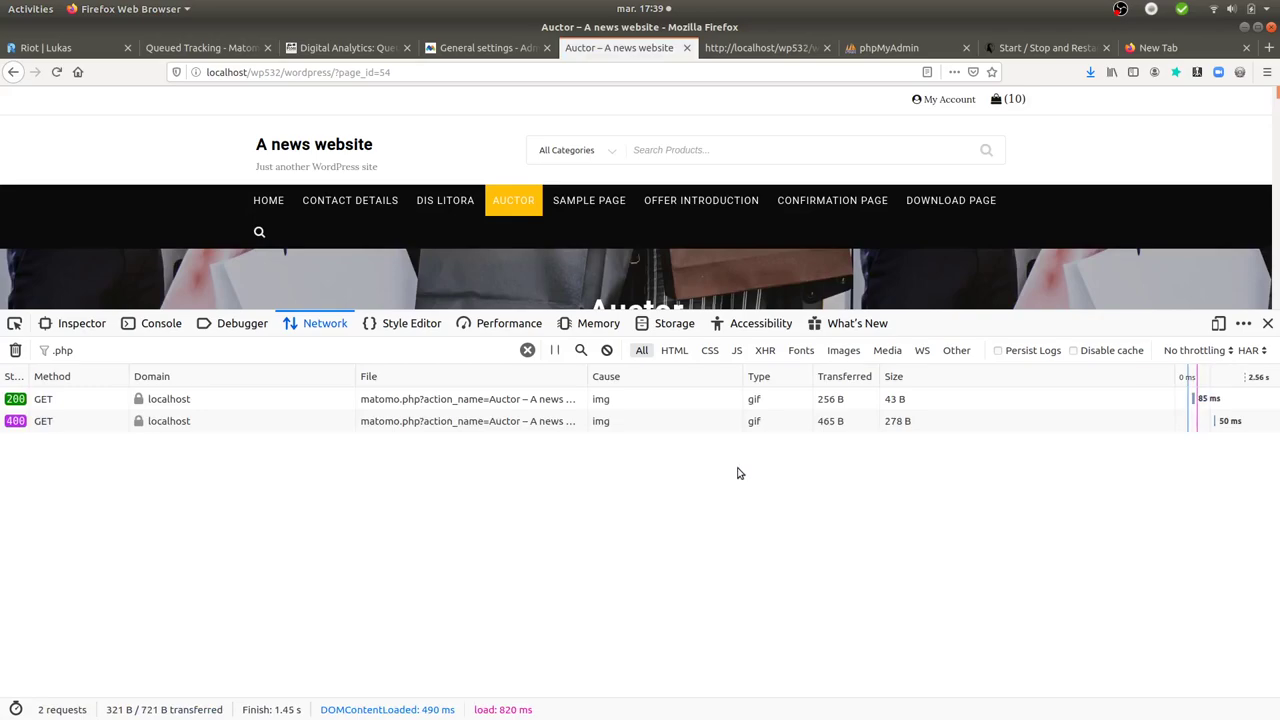
Step: Reload Auctor, then untick Queue enabled in QueuedTracking and save
key("F5")
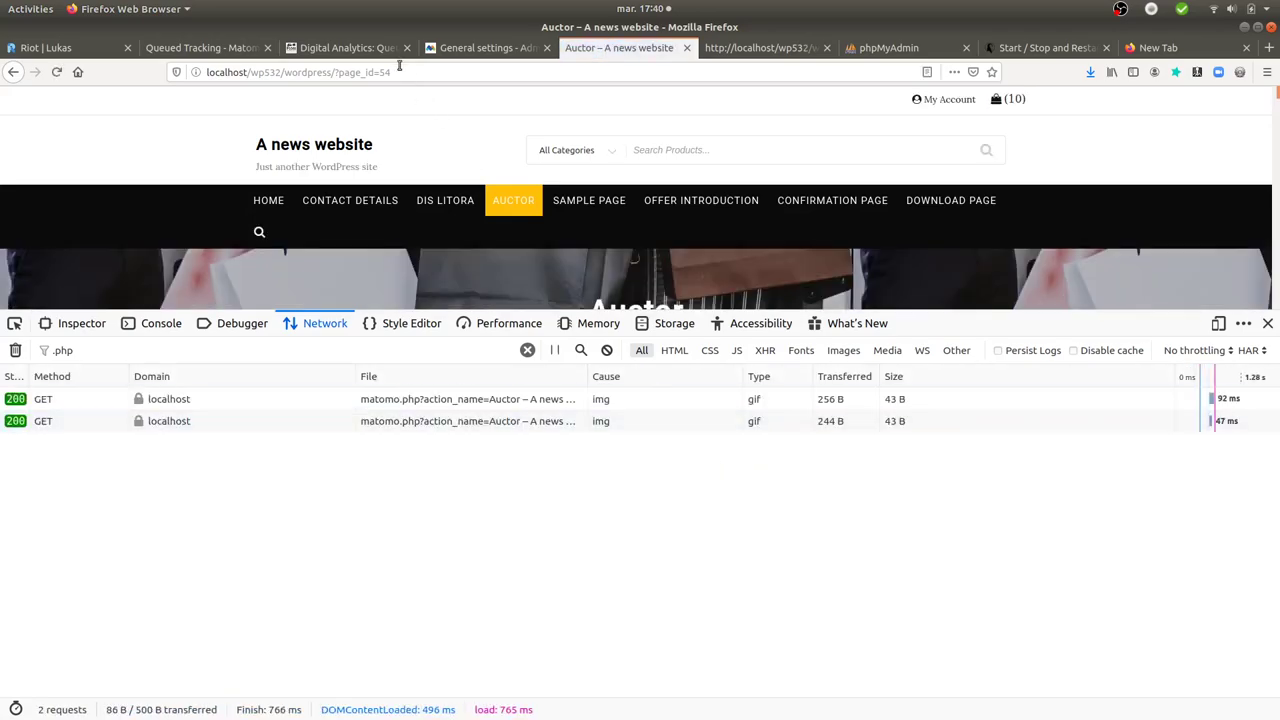
left_click(480, 47)
left_click_drag(1277, 187, 1146, 688)
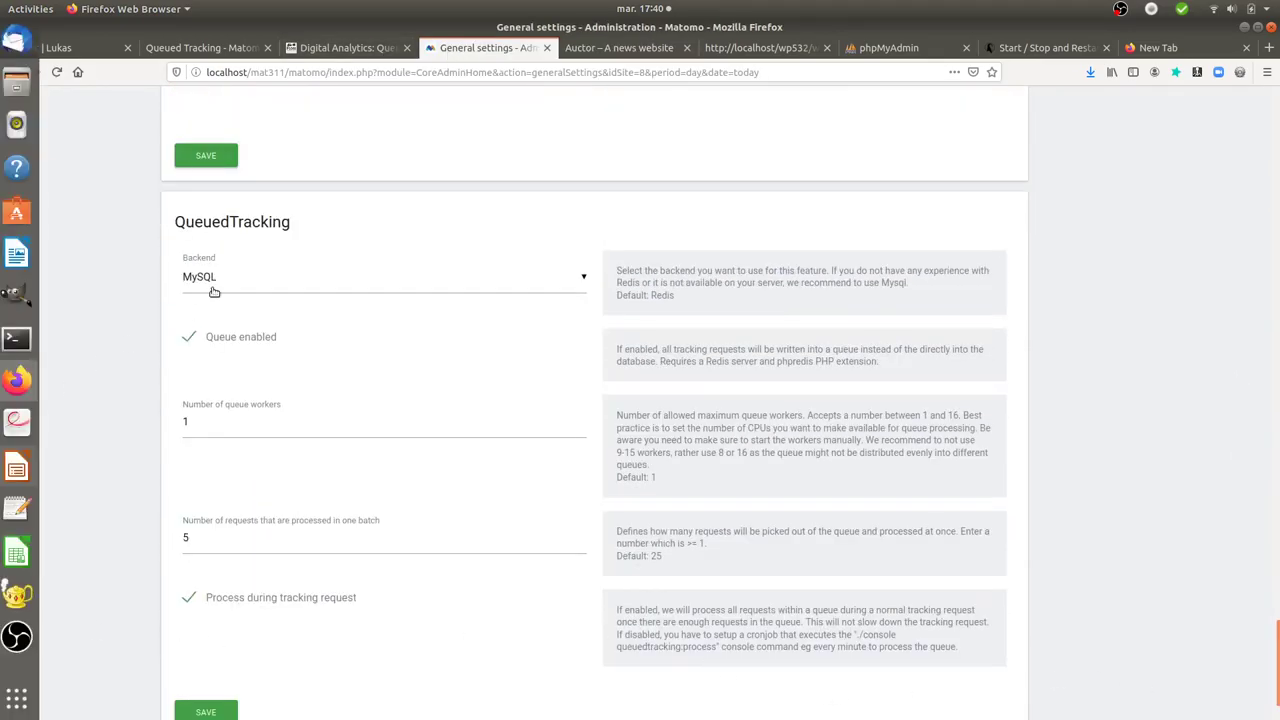
left_click(212, 340)
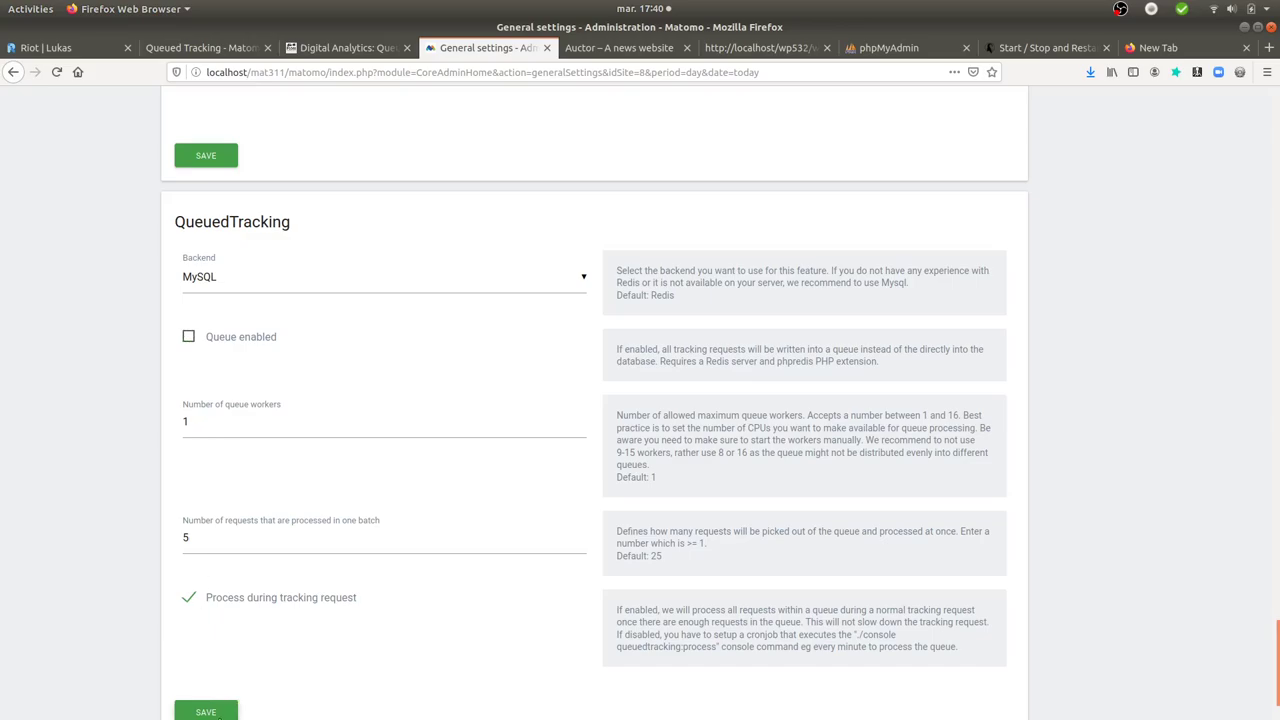
left_click(210, 712)
Step: Reload the Auctor and Offer introduction pages to measure matomo.php timings without the queue
left_click(650, 47)
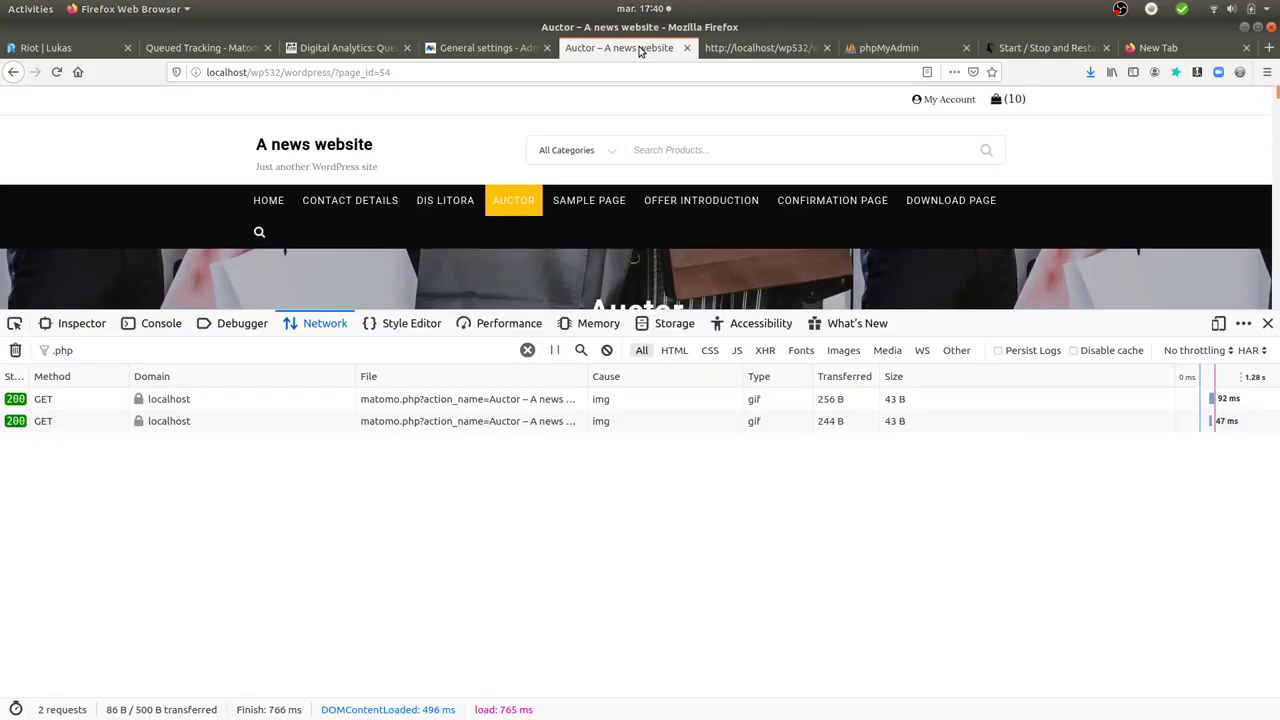
key("F5")
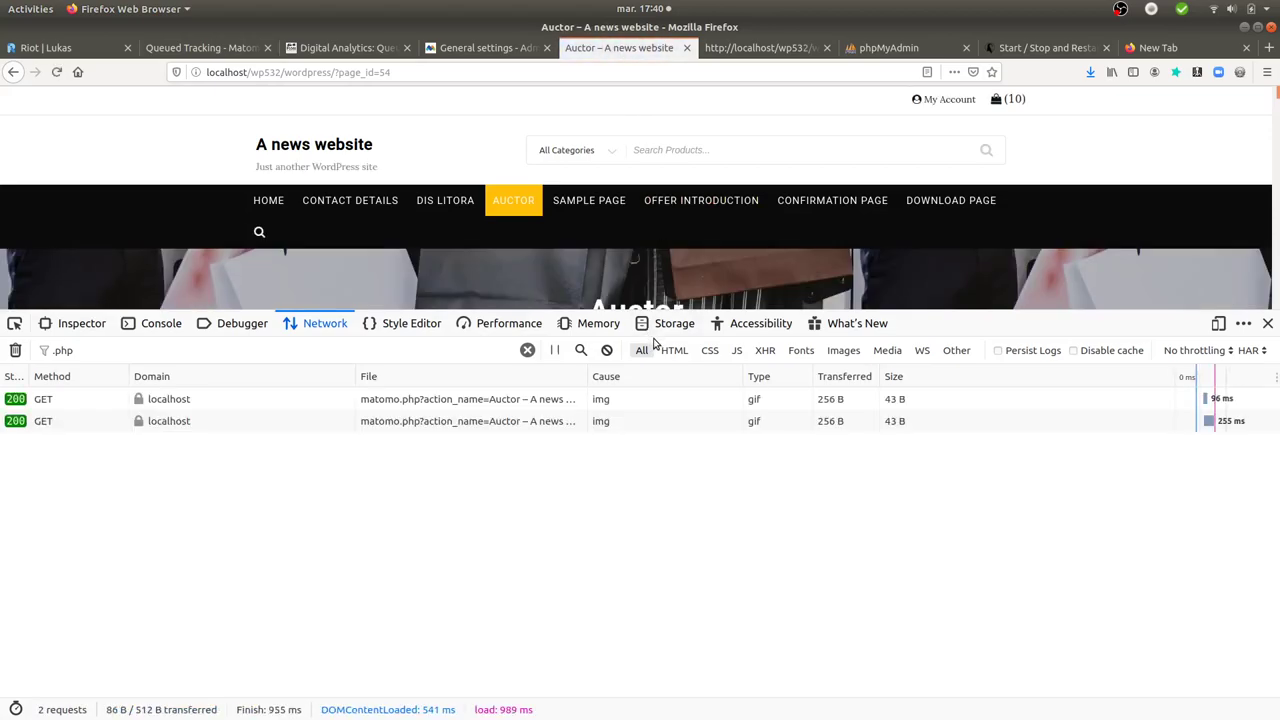
left_click(725, 210)
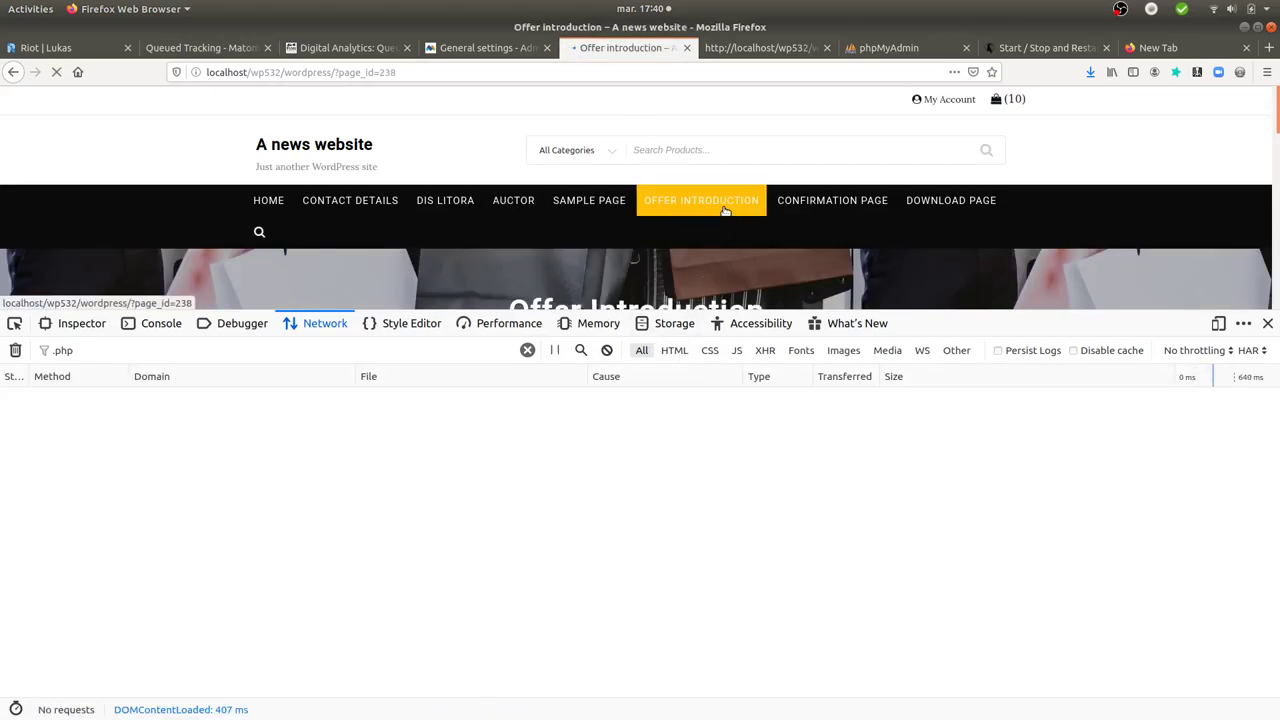
key("F5")
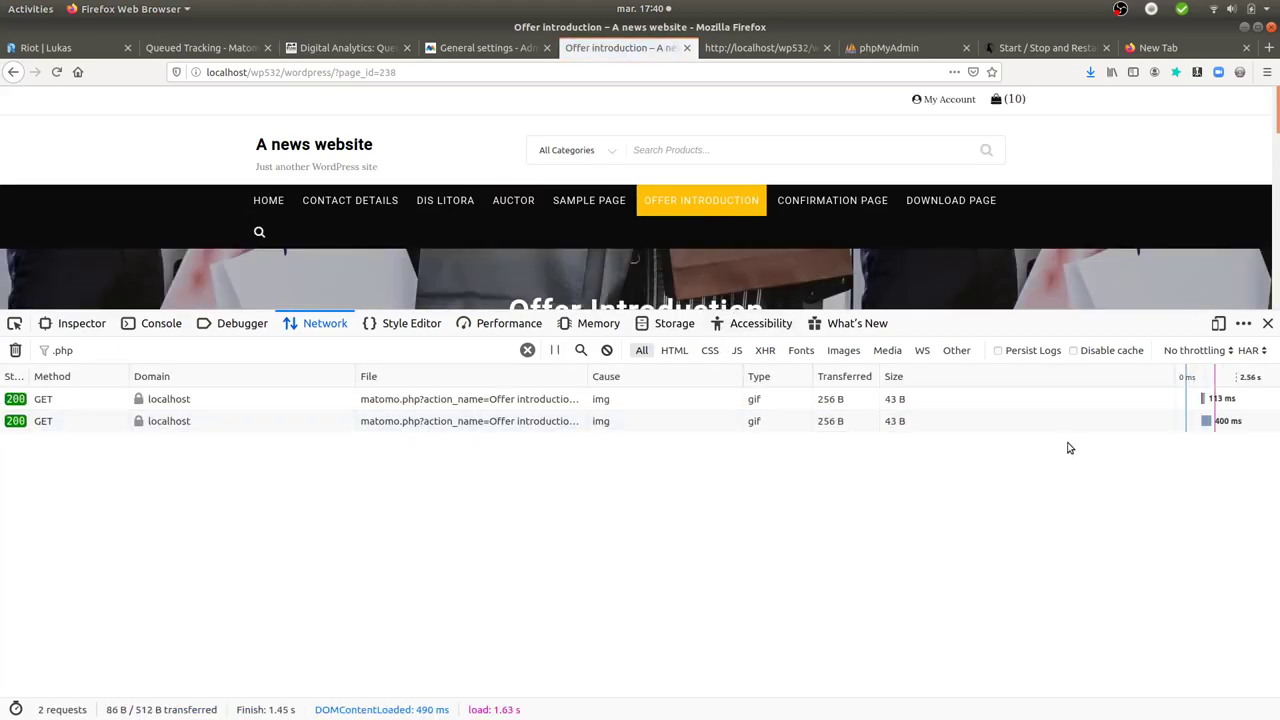
key("F5")
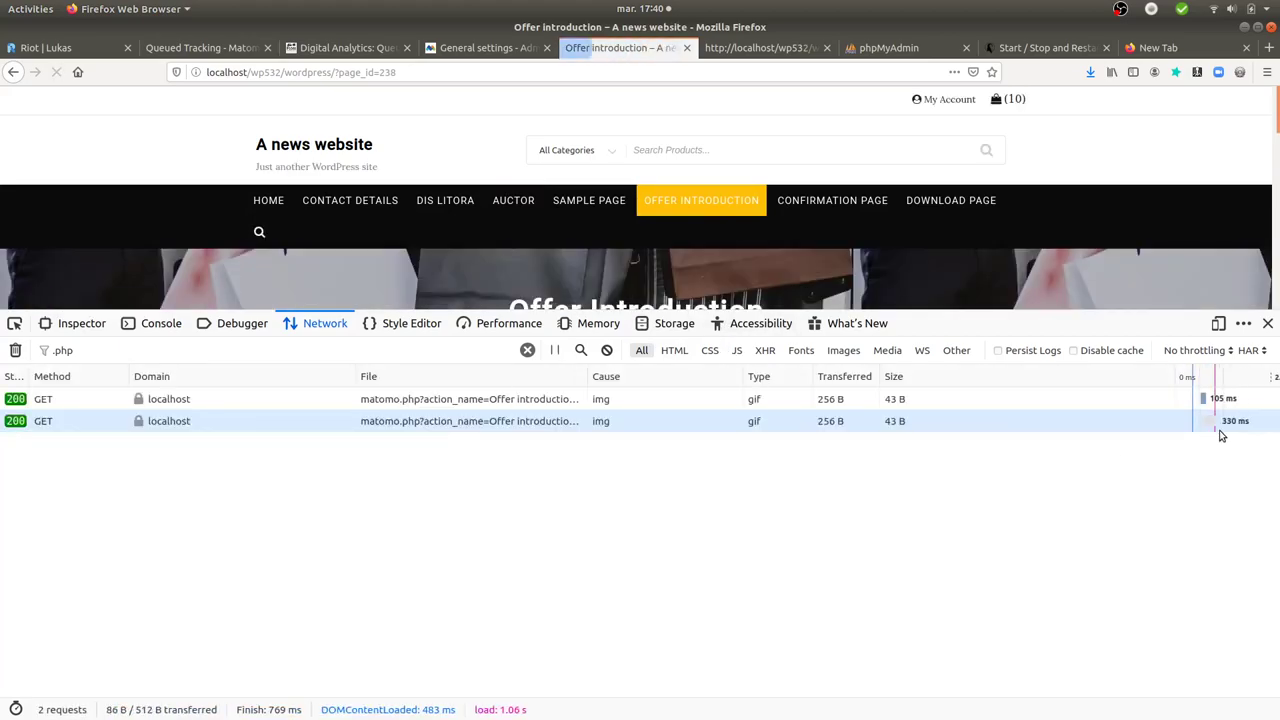
Step: Re-enable the QueuedTracking queue in Matomo General settings and save
left_click(452, 48)
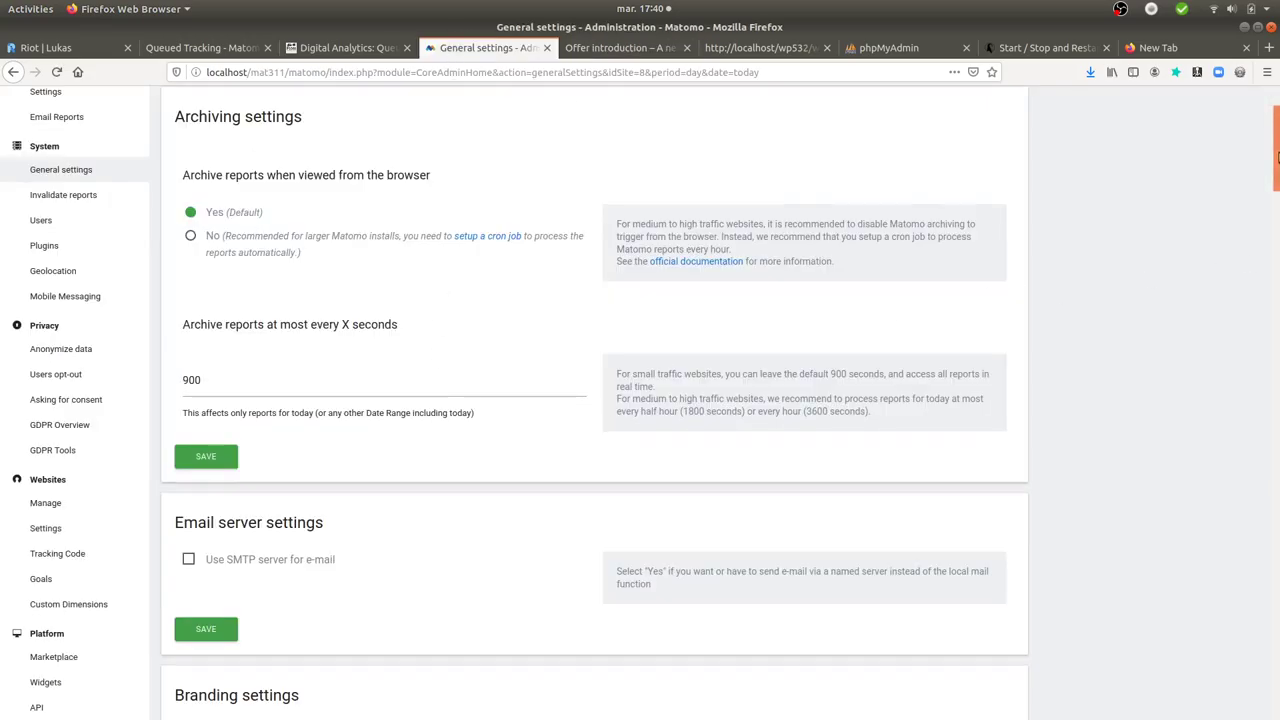
scroll(1128, 551, "down", 20)
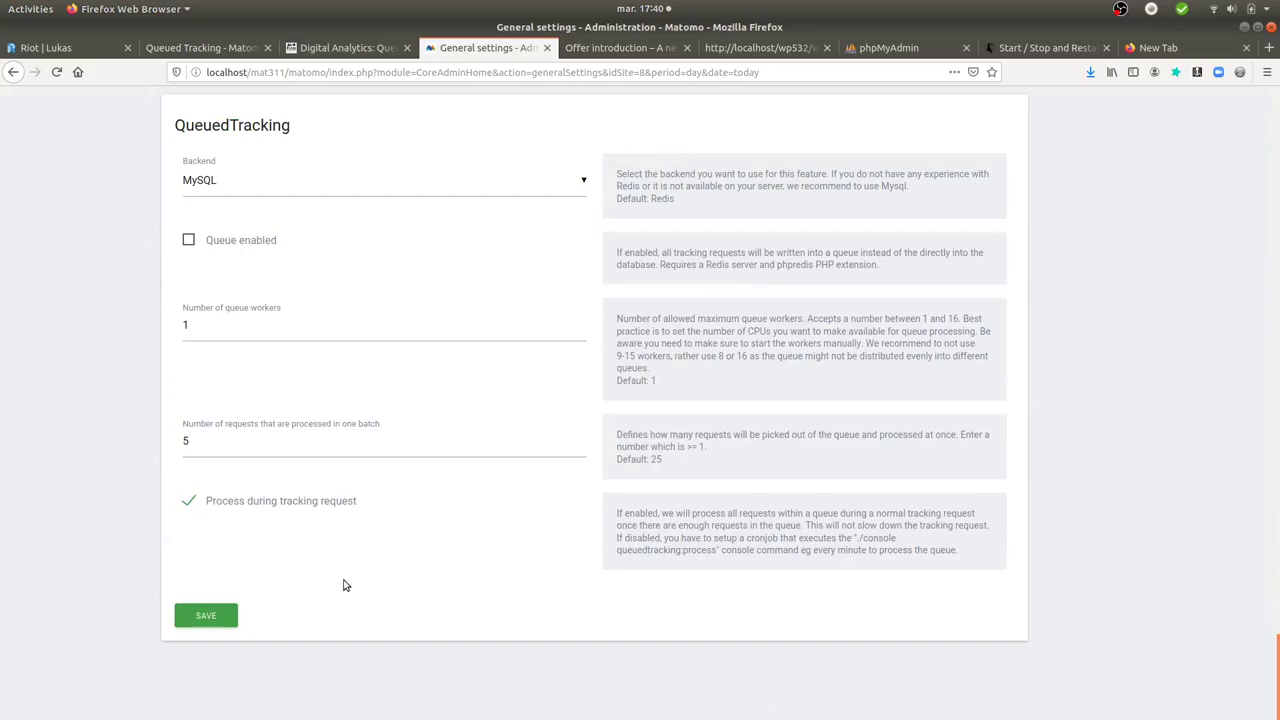
left_click(189, 241)
left_click(215, 614)
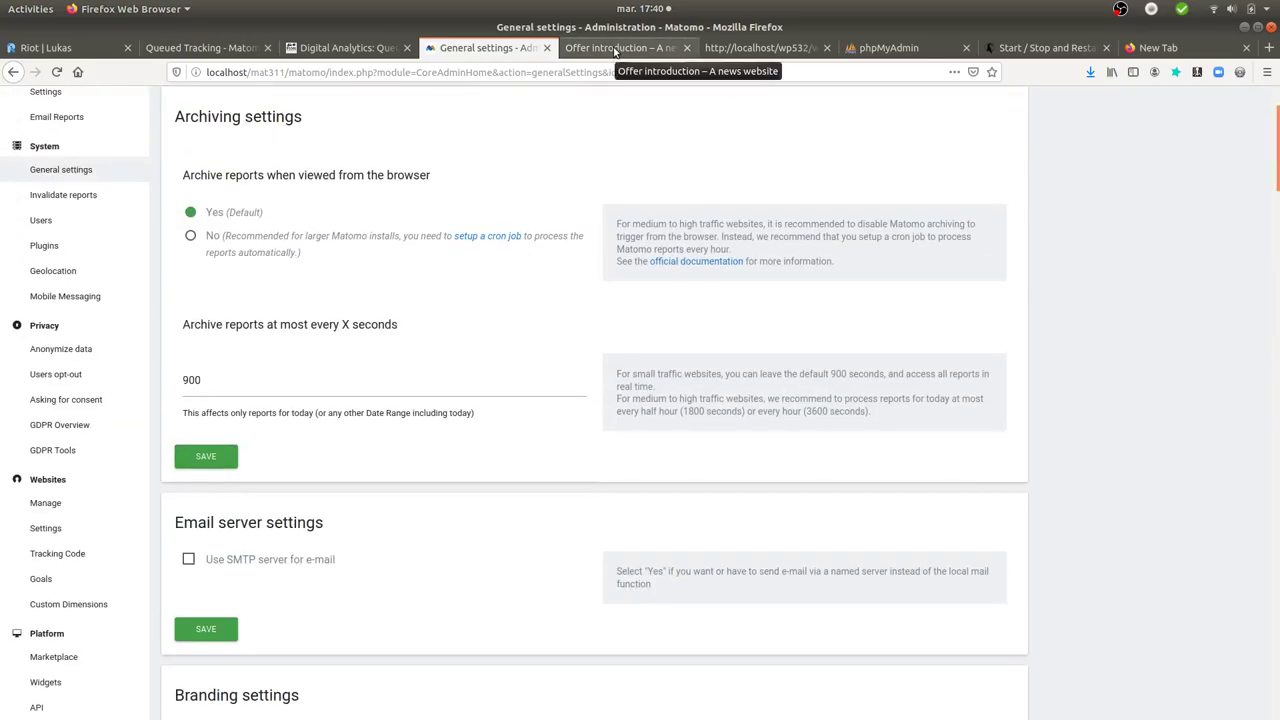
Step: Reload Offer introduction and Auctor pages repeatedly to compare matomo.php timings with the queue on
left_click(615, 48)
key("F5")
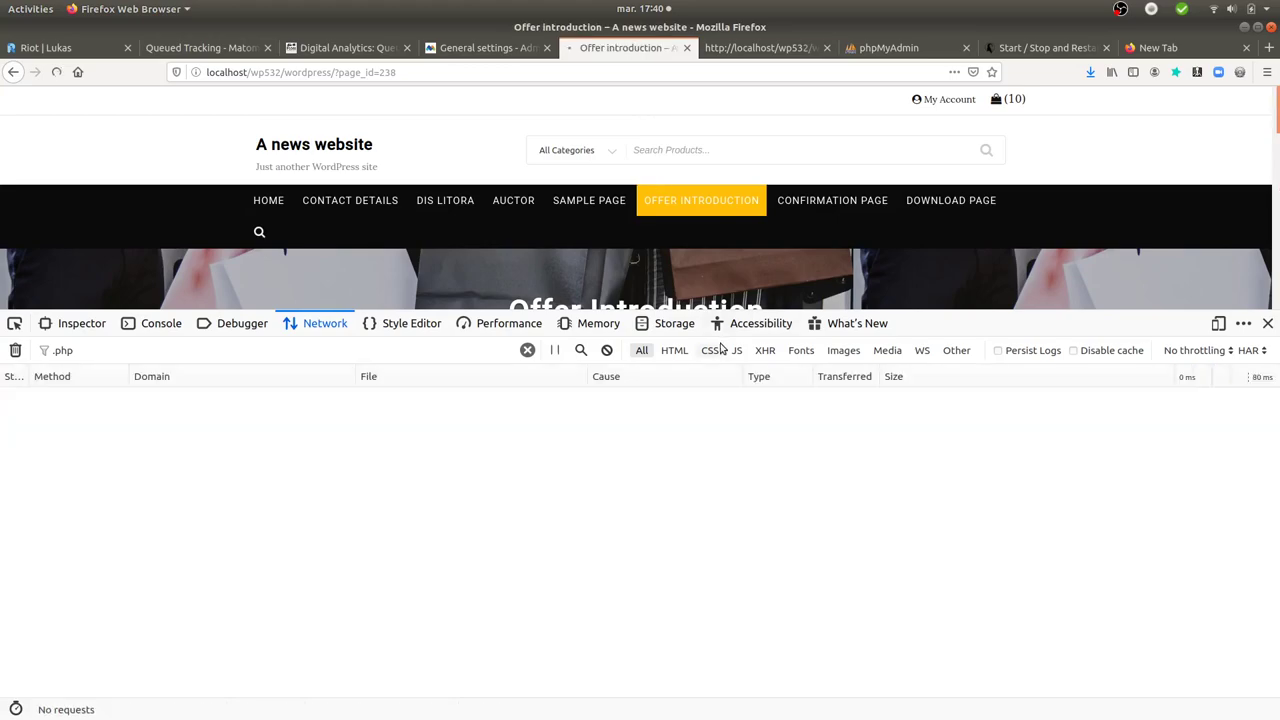
key("F5")
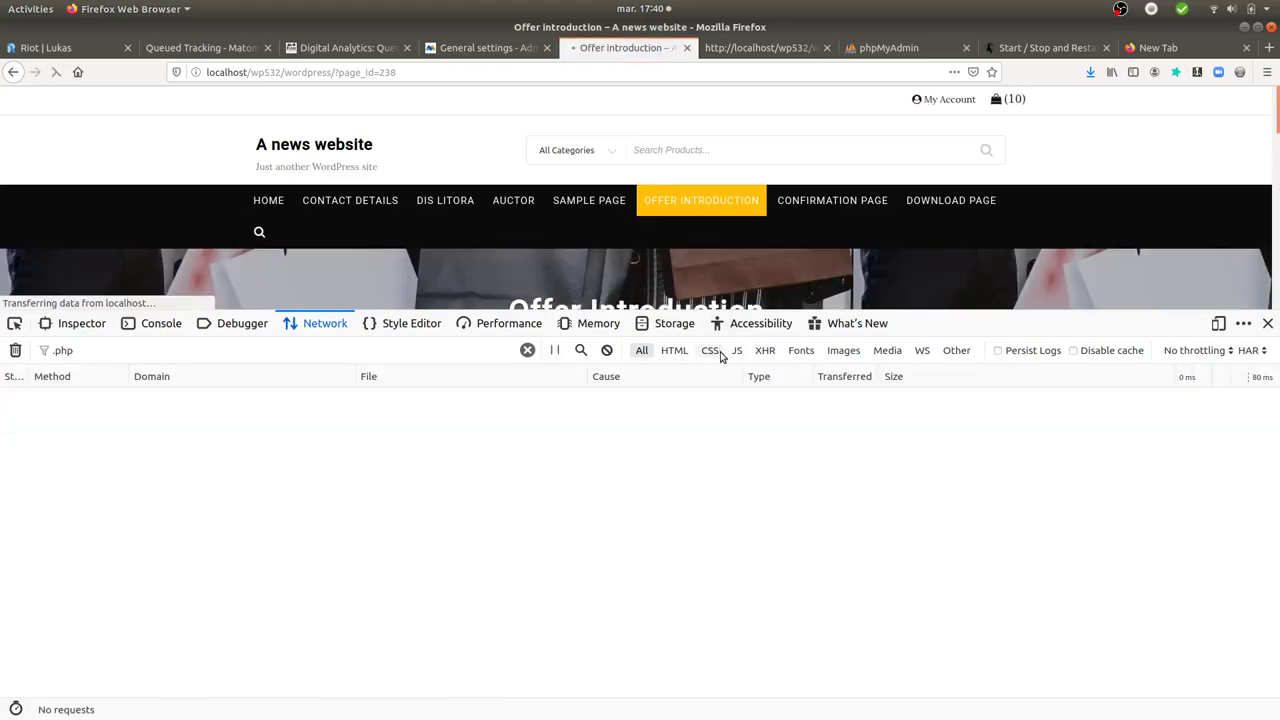
key("F5")
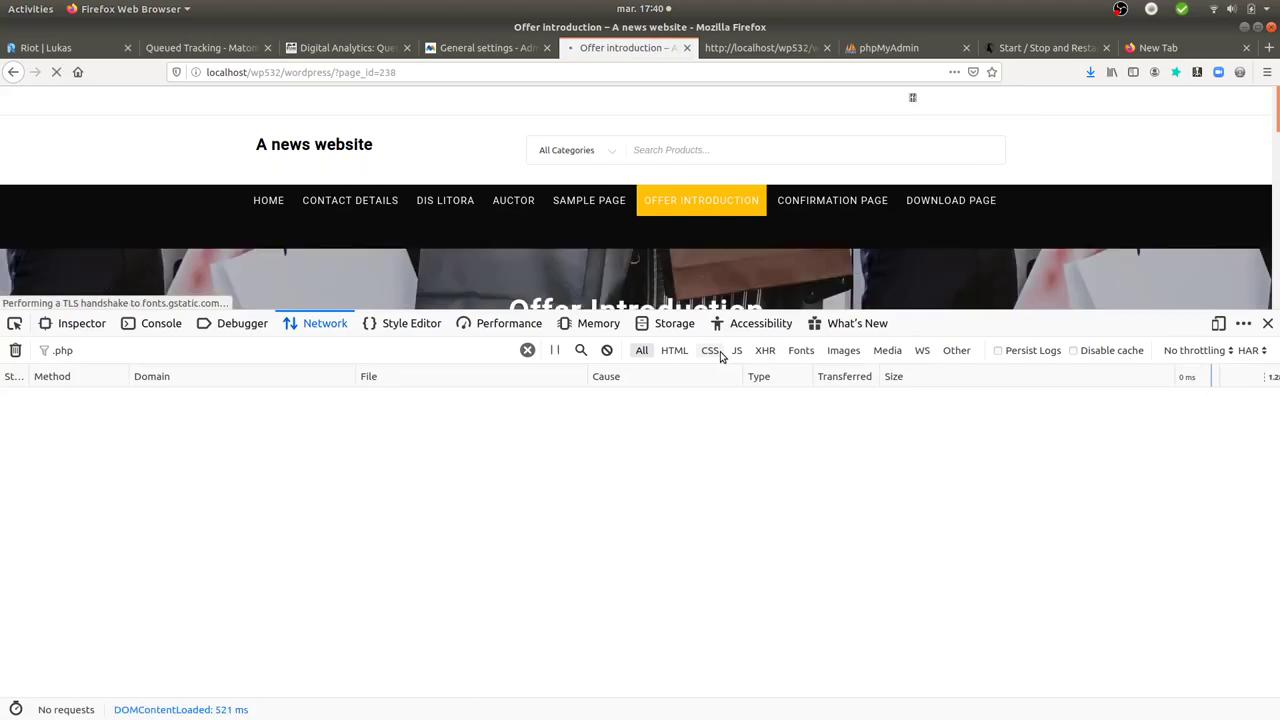
left_click(506, 212)
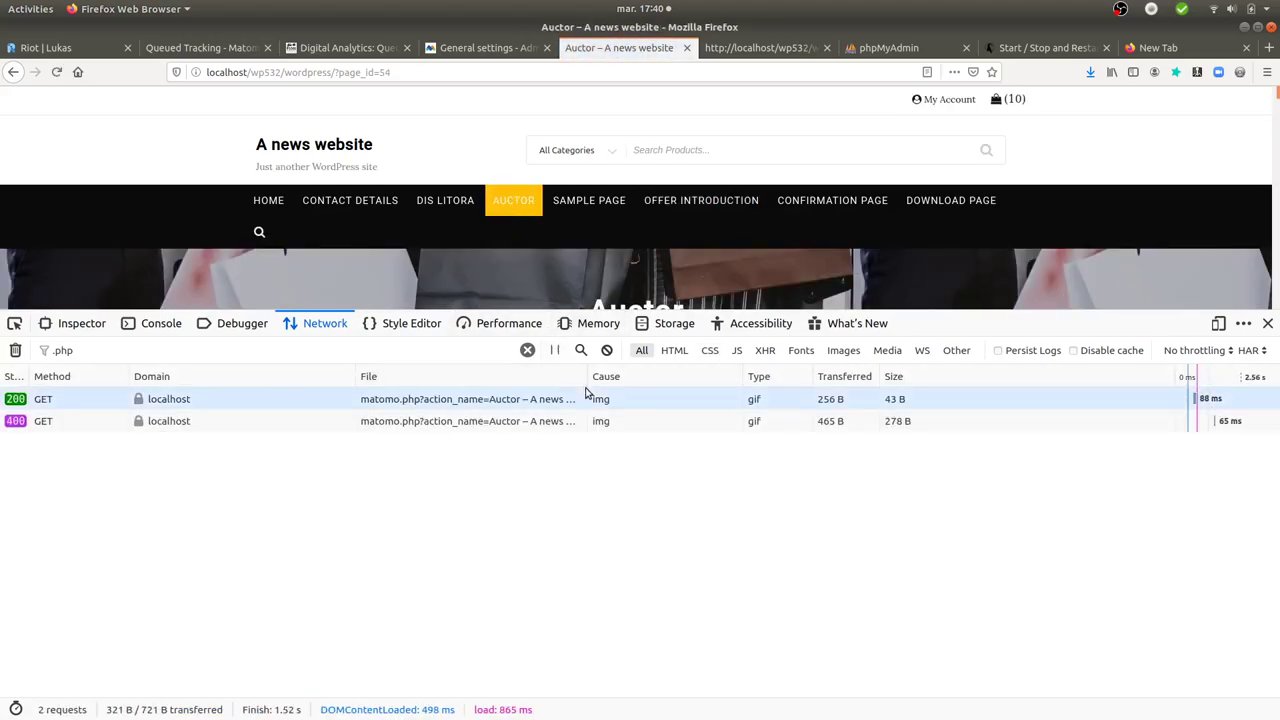
key("F5")
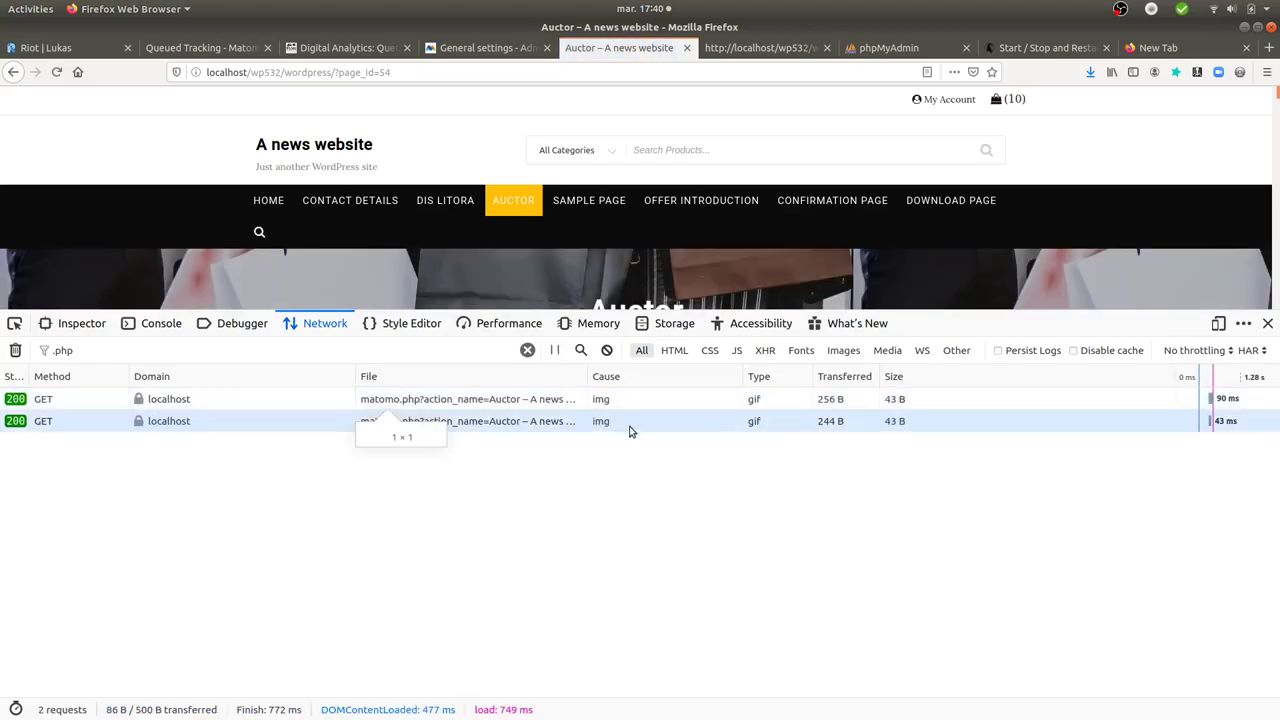
key("F5")
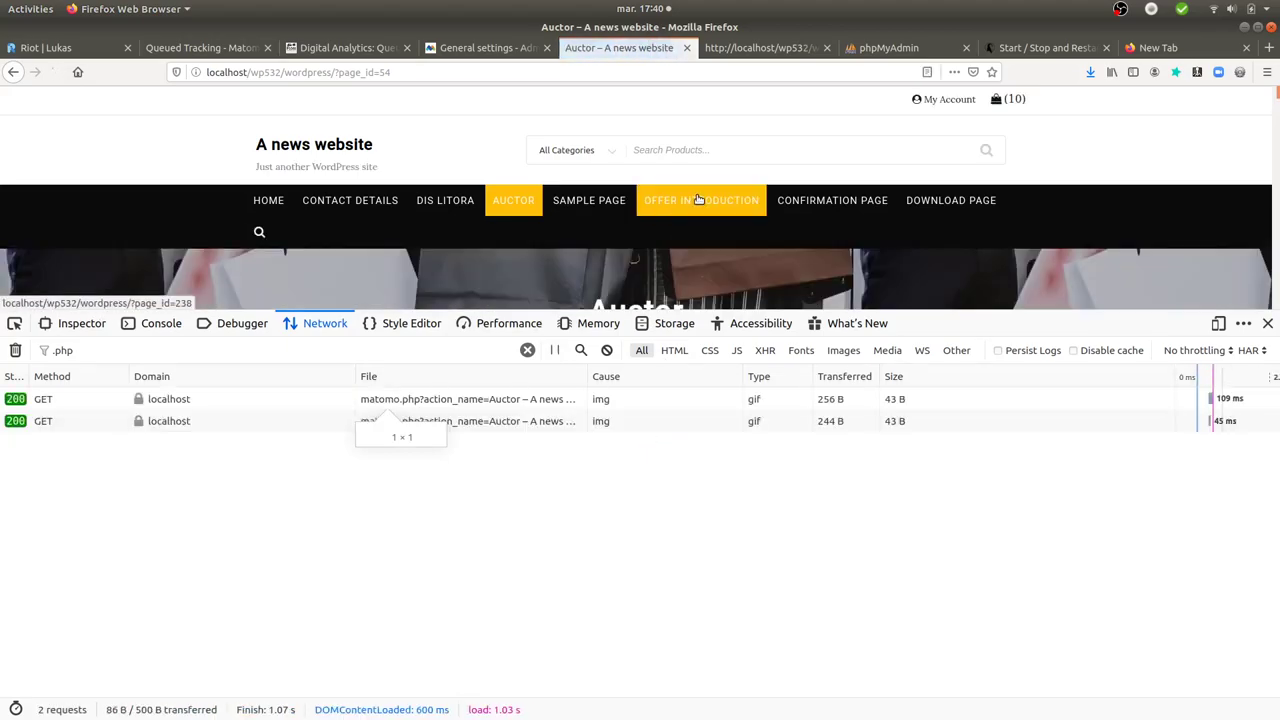
left_click(698, 200)
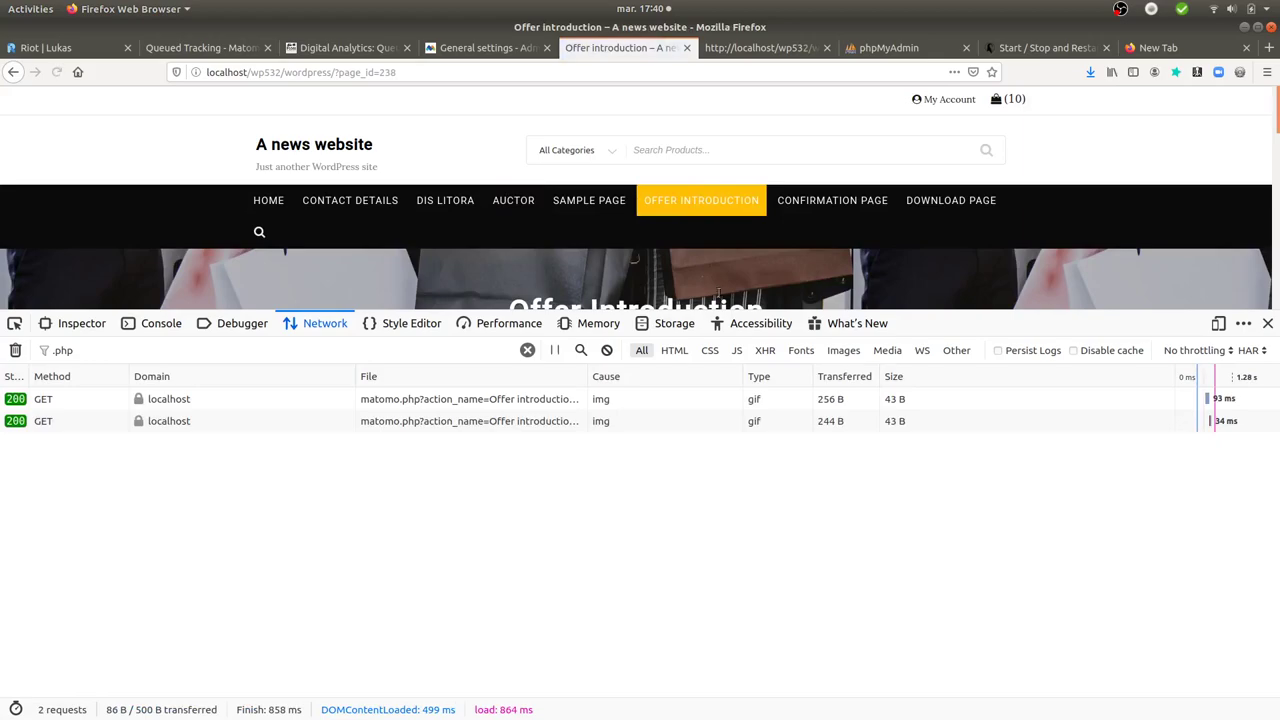
key("F5")
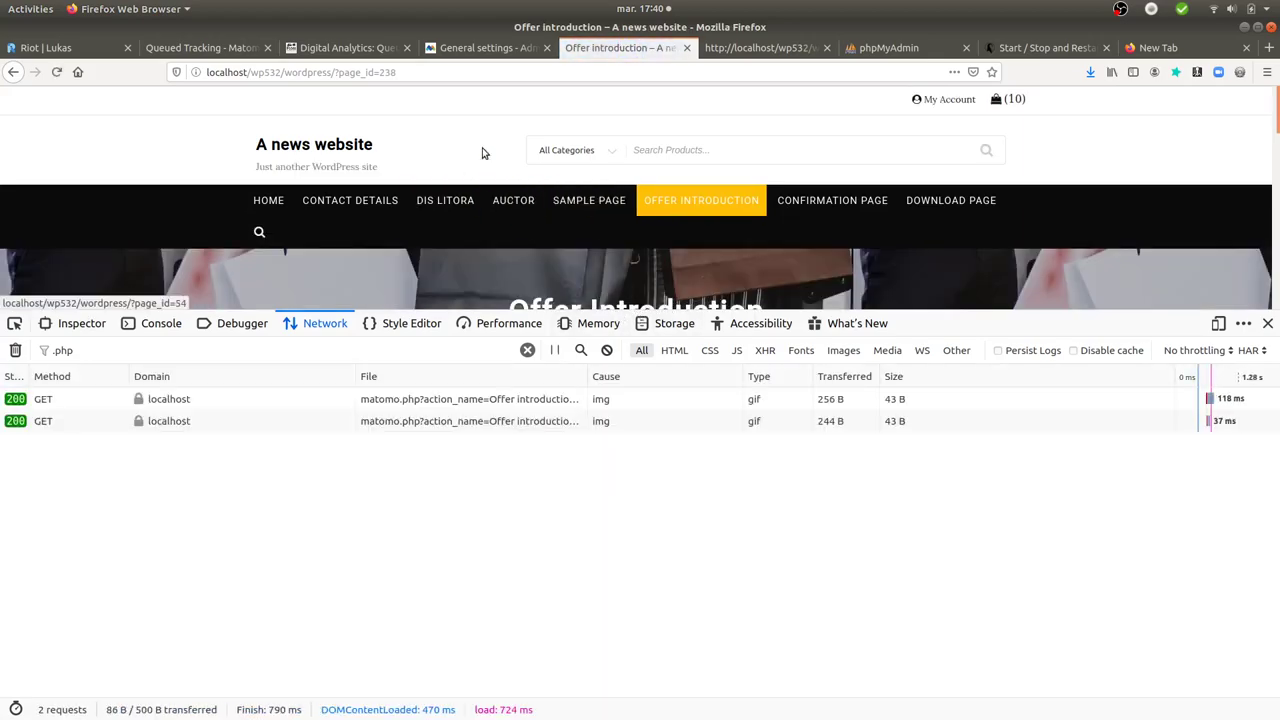
left_click(458, 50)
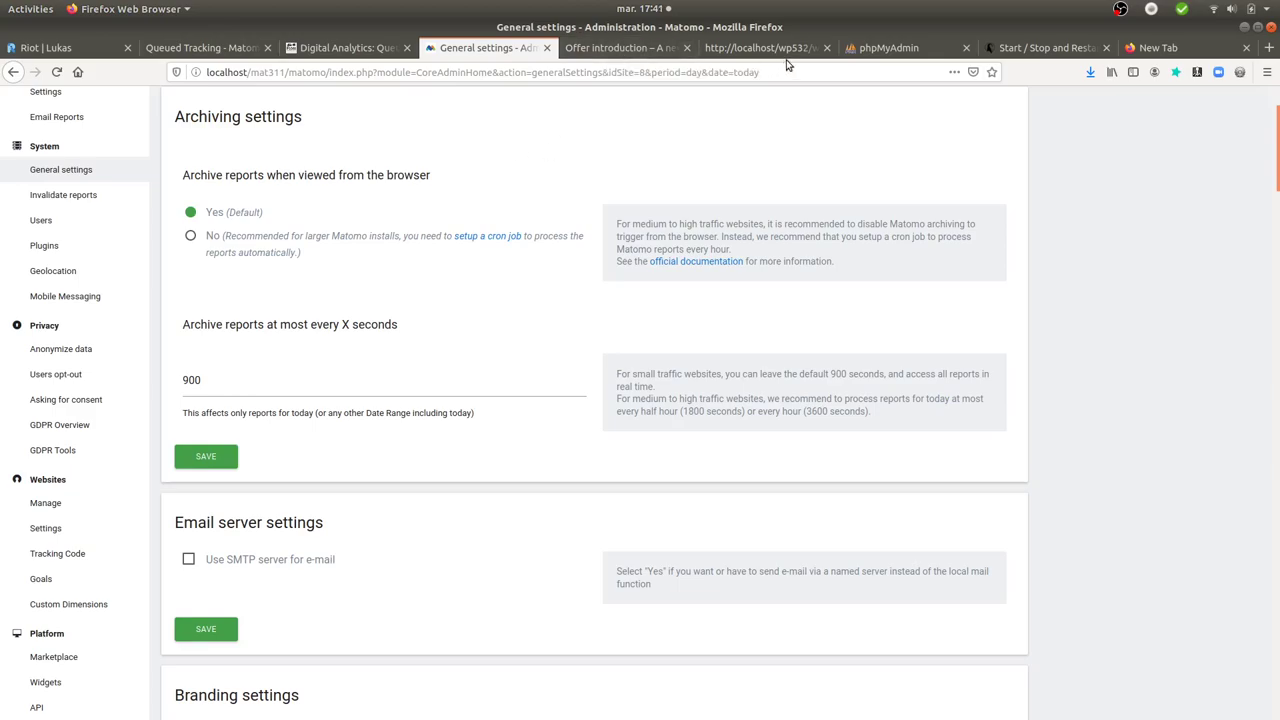
Step: Log in to phpMyAdmin, dismiss the server errors, and view the trackingQueueV1 table
left_click(850, 52)
left_click(734, 442)
scroll(369, 425, "down", 10)
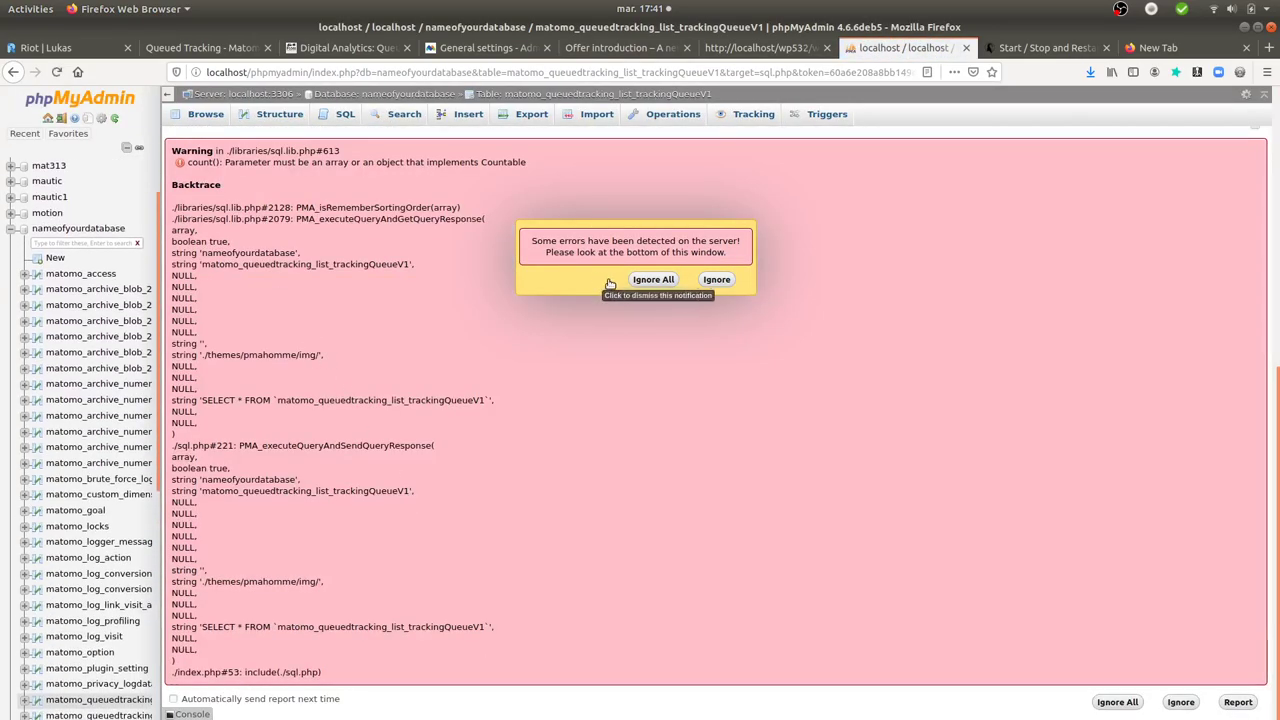
left_click(653, 280)
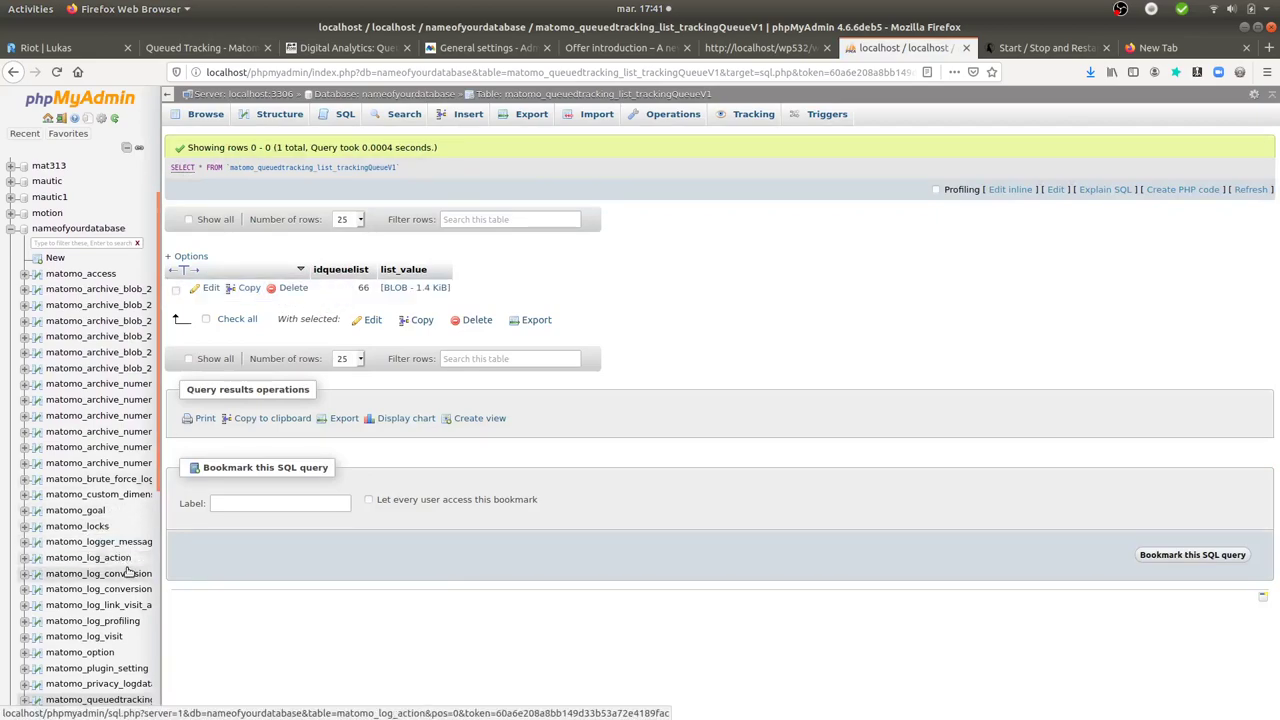
scroll(158, 540, "down", 4)
left_click_drag(158, 540, 174, 622)
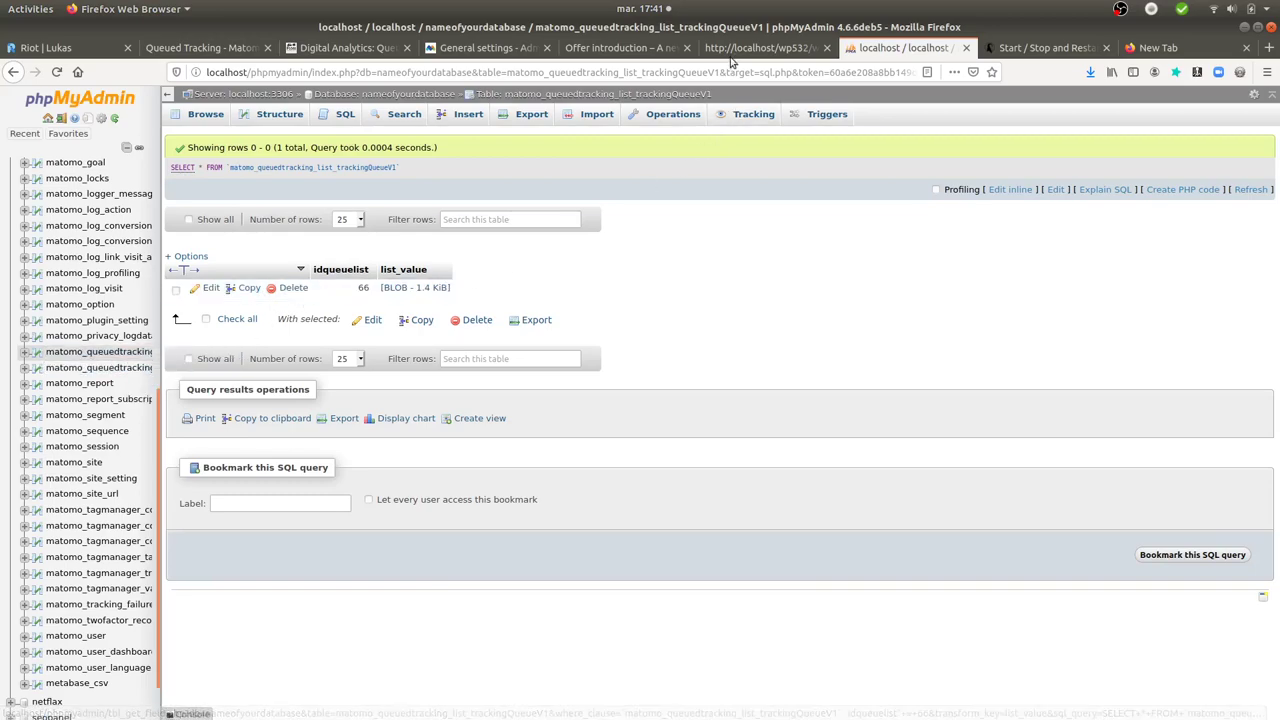
Step: Visit the Offer introduction page, then reload the queue table and dismiss the errors
left_click(625, 48)
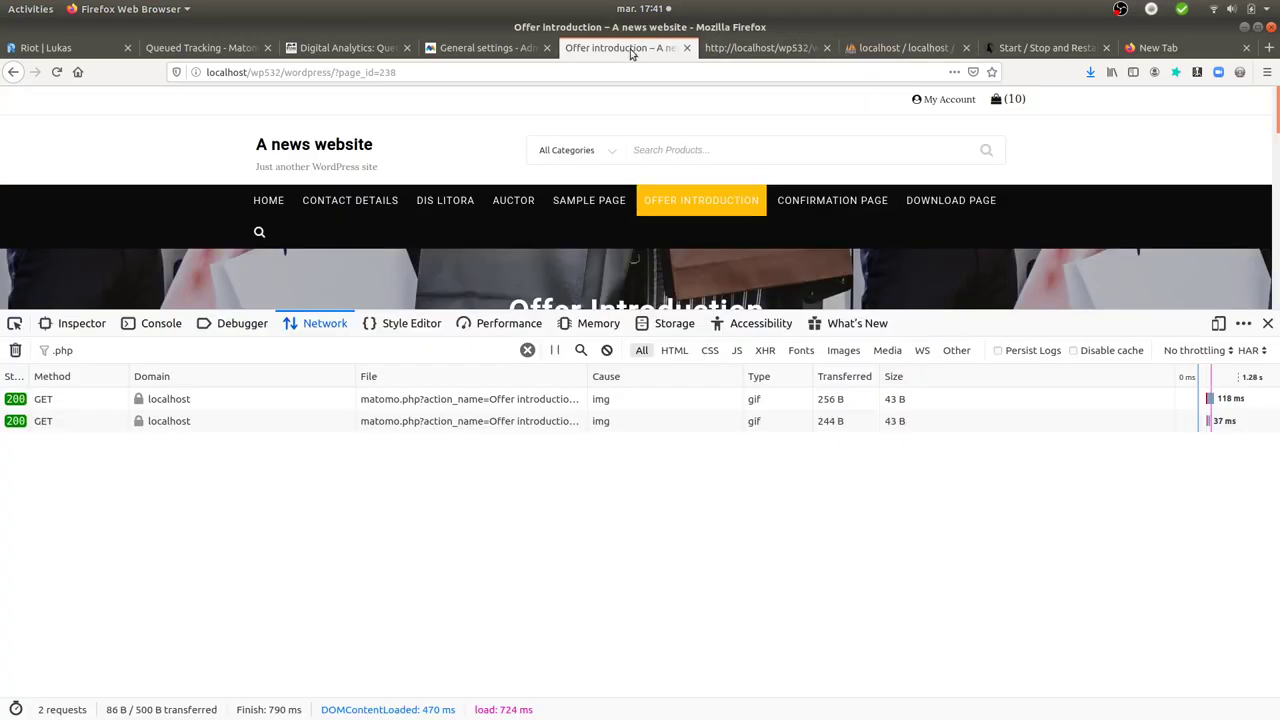
left_click(583, 200)
left_click(862, 50)
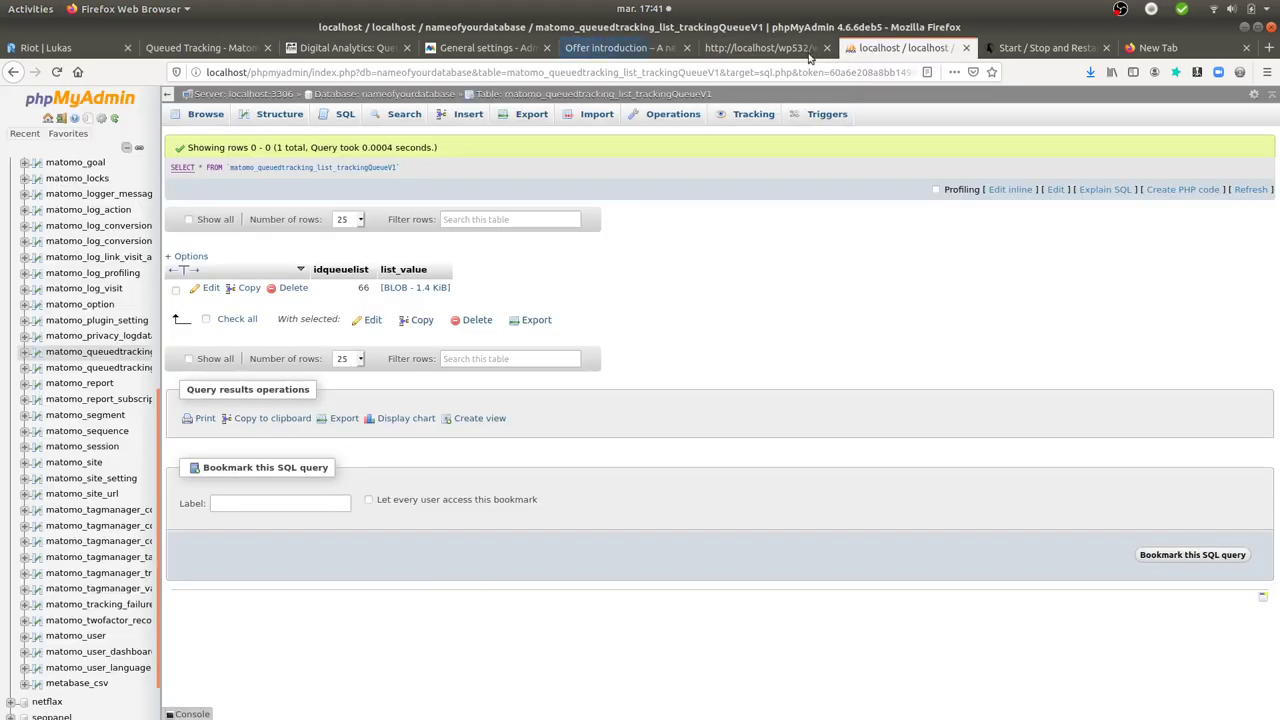
left_click(57, 73)
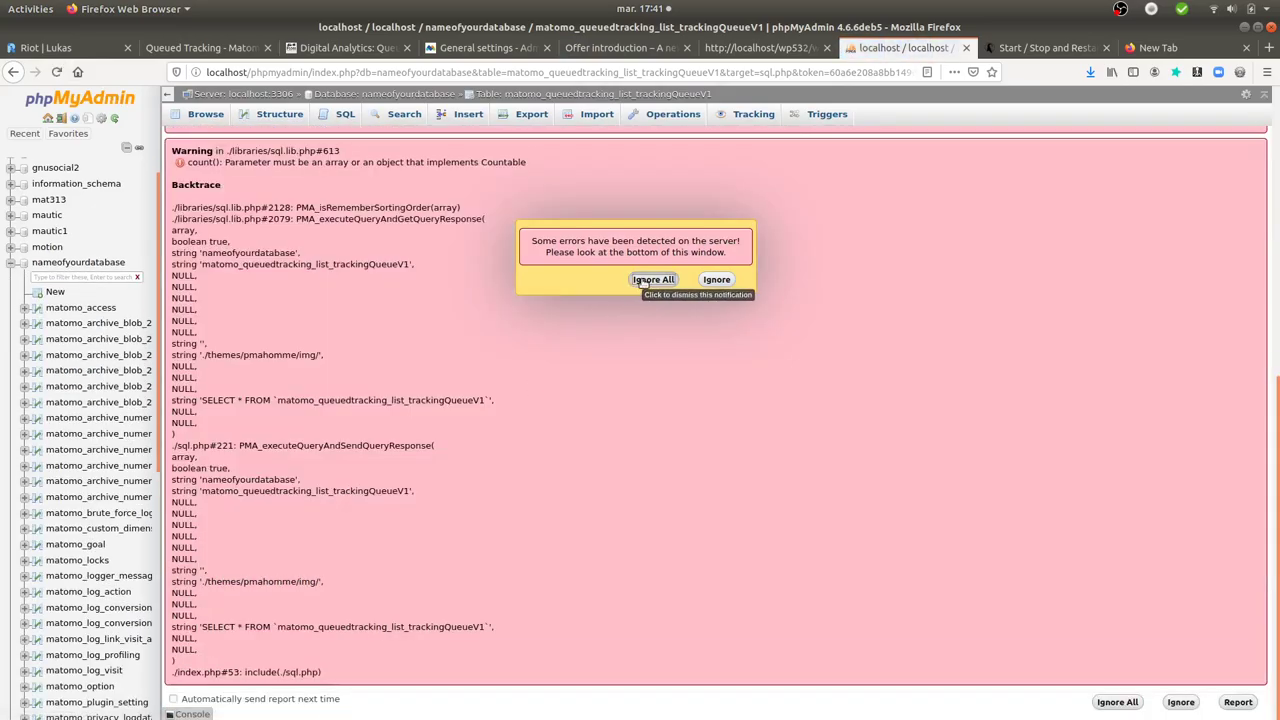
left_click(640, 280)
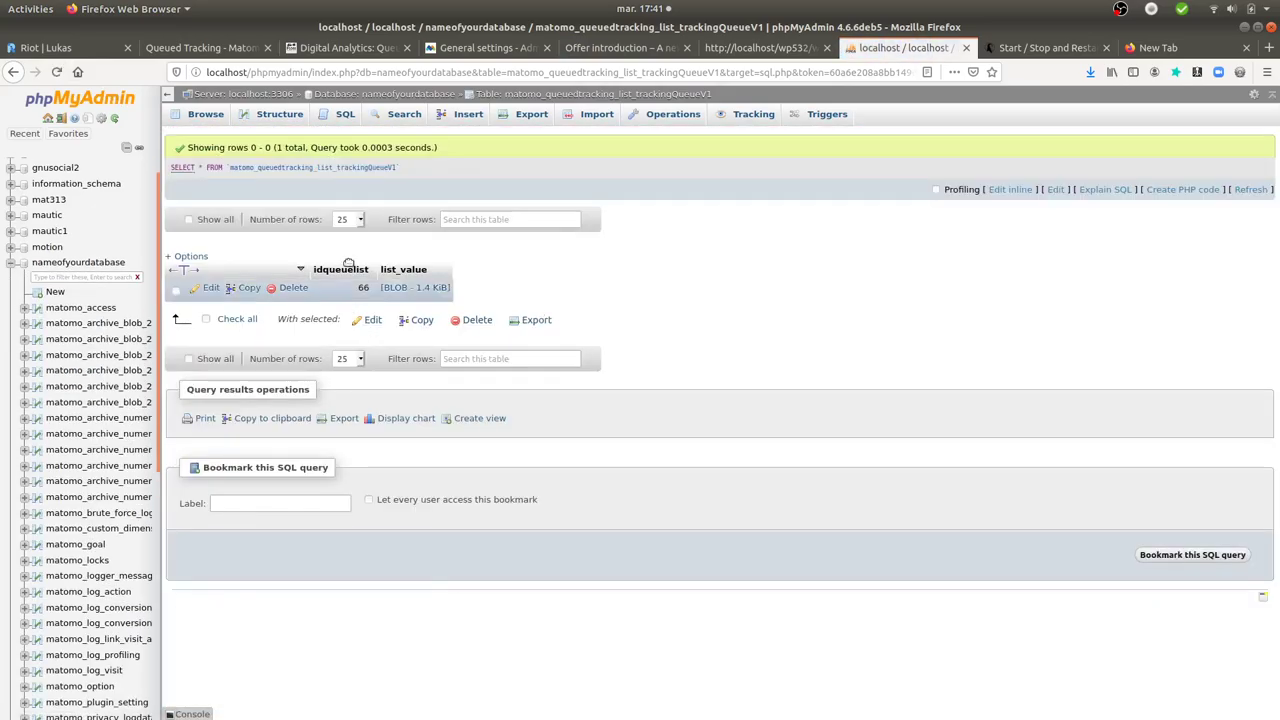
Step: Open the Auctor page, then reload the queue table to show queued rows 66 and 67
left_click(636, 49)
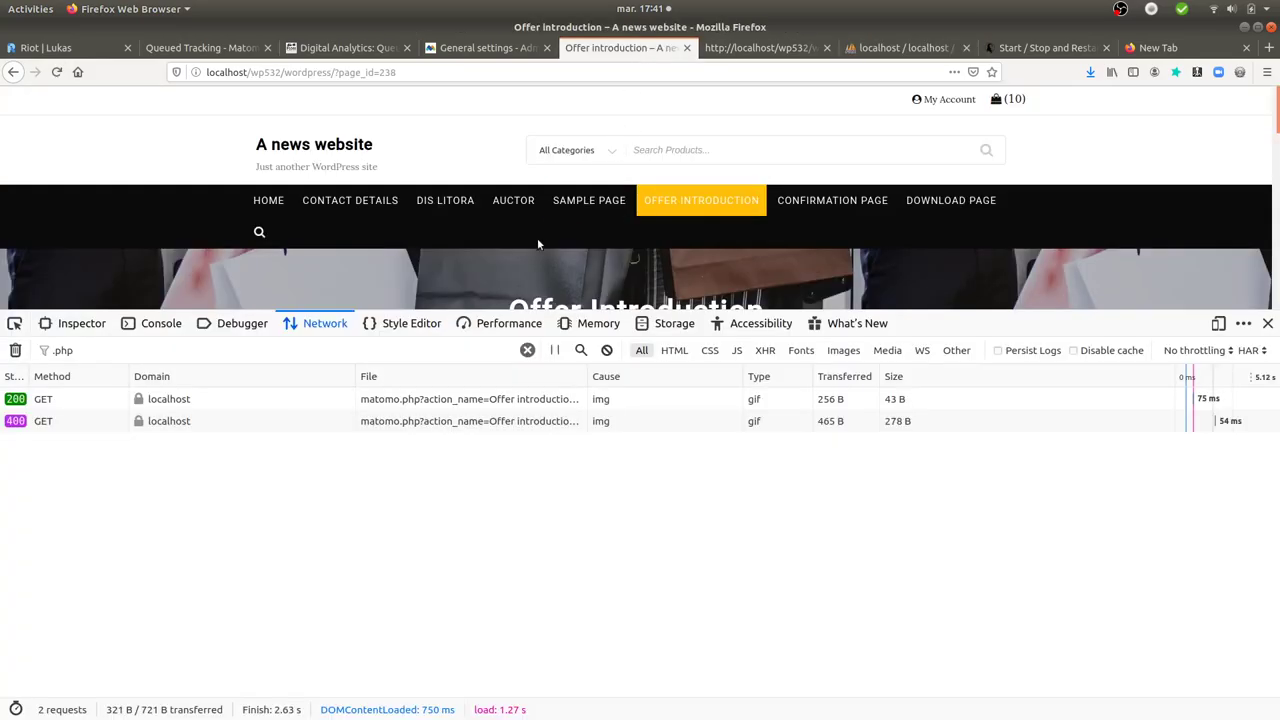
left_click(508, 202)
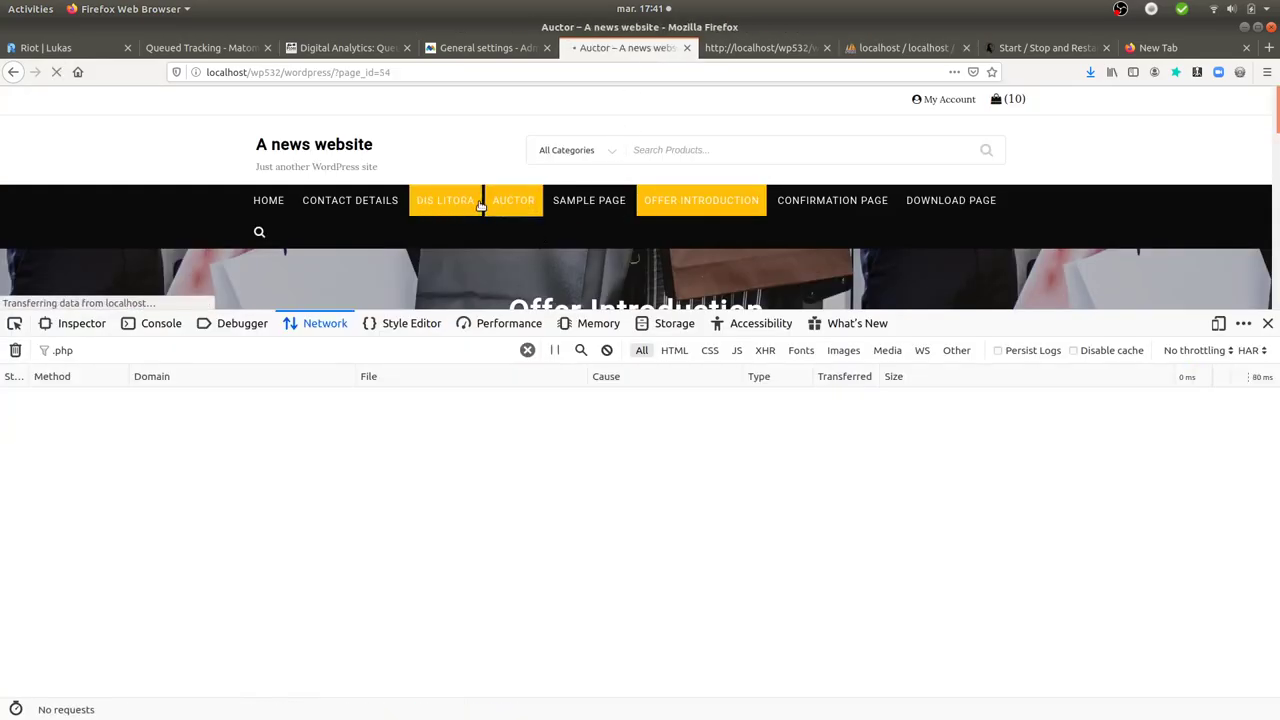
left_click(897, 50)
key("F5")
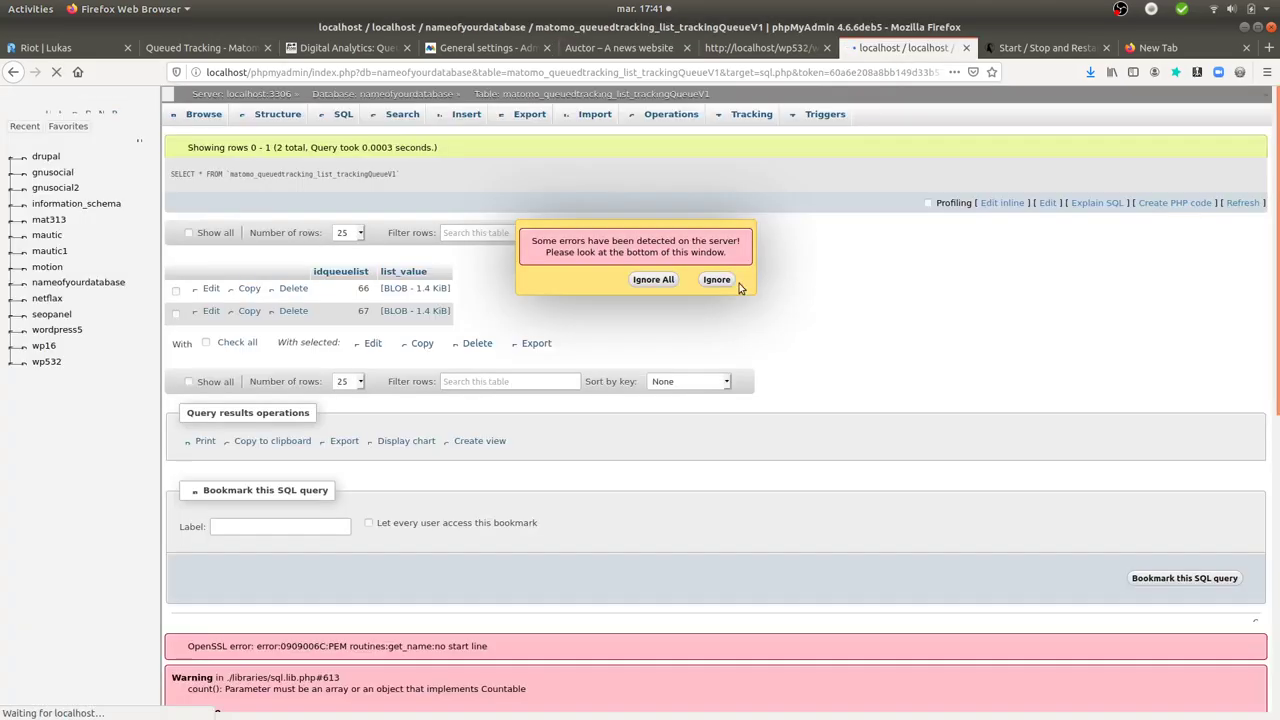
left_click(655, 285)
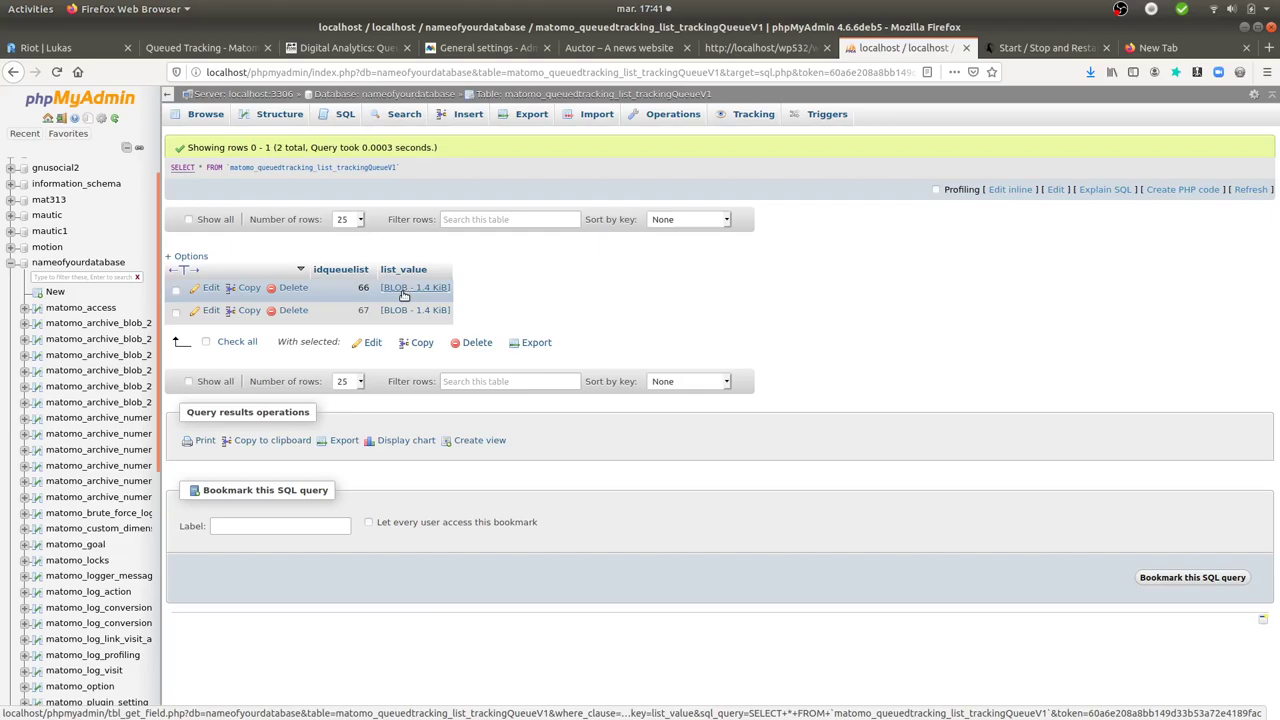
Step: Scroll through the zlib-flate | jq JSON of the queued request: Sample Page parameters, server environment, cookies
left_click(8, 338)
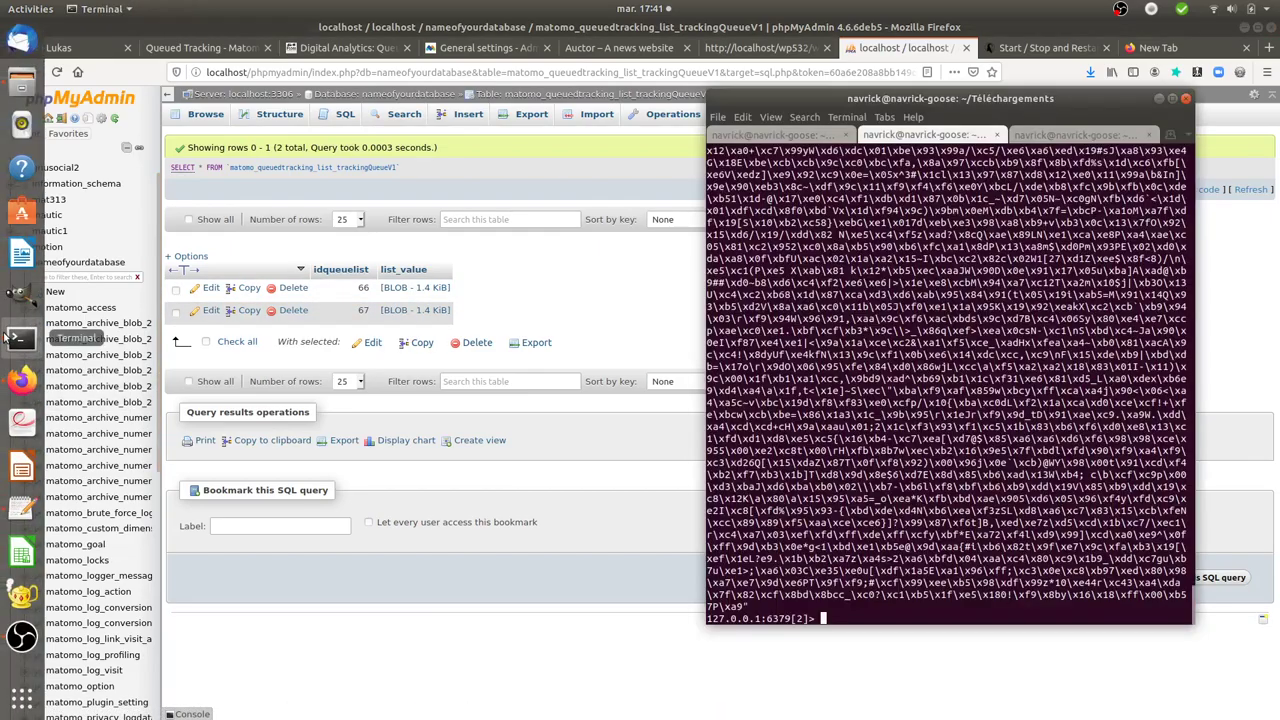
left_click(792, 132)
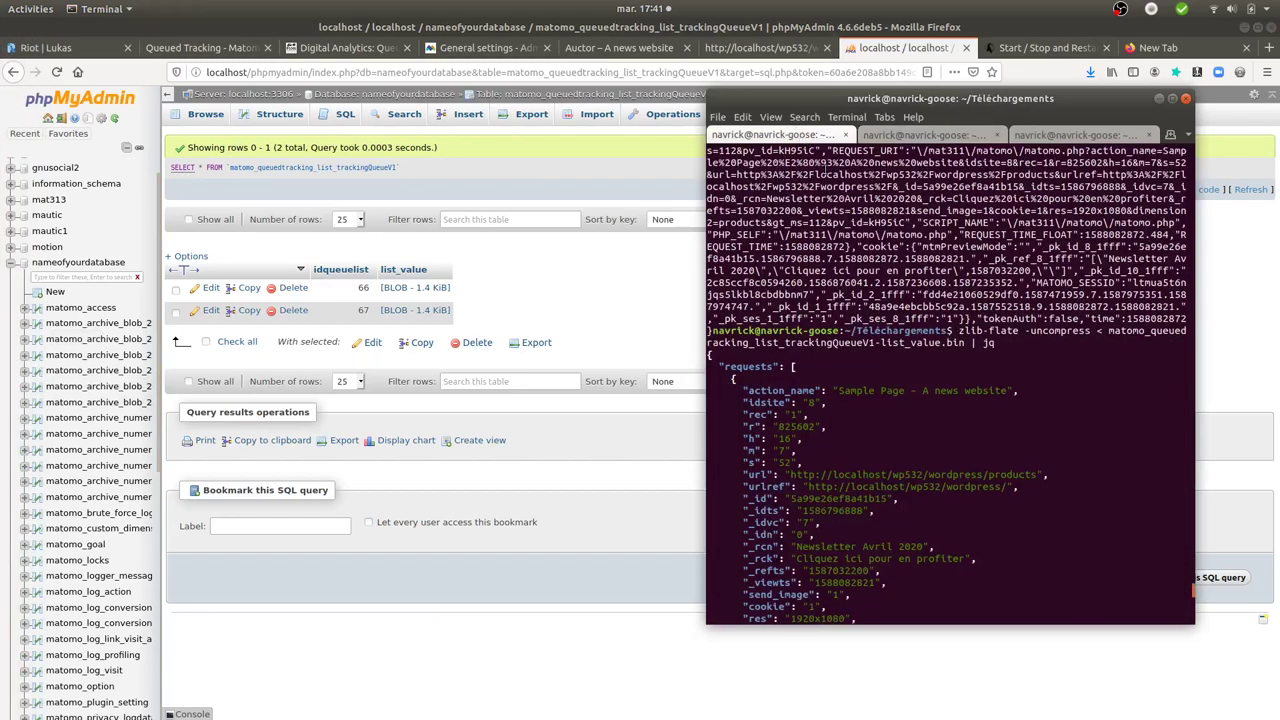
scroll(960, 395, "down", 1)
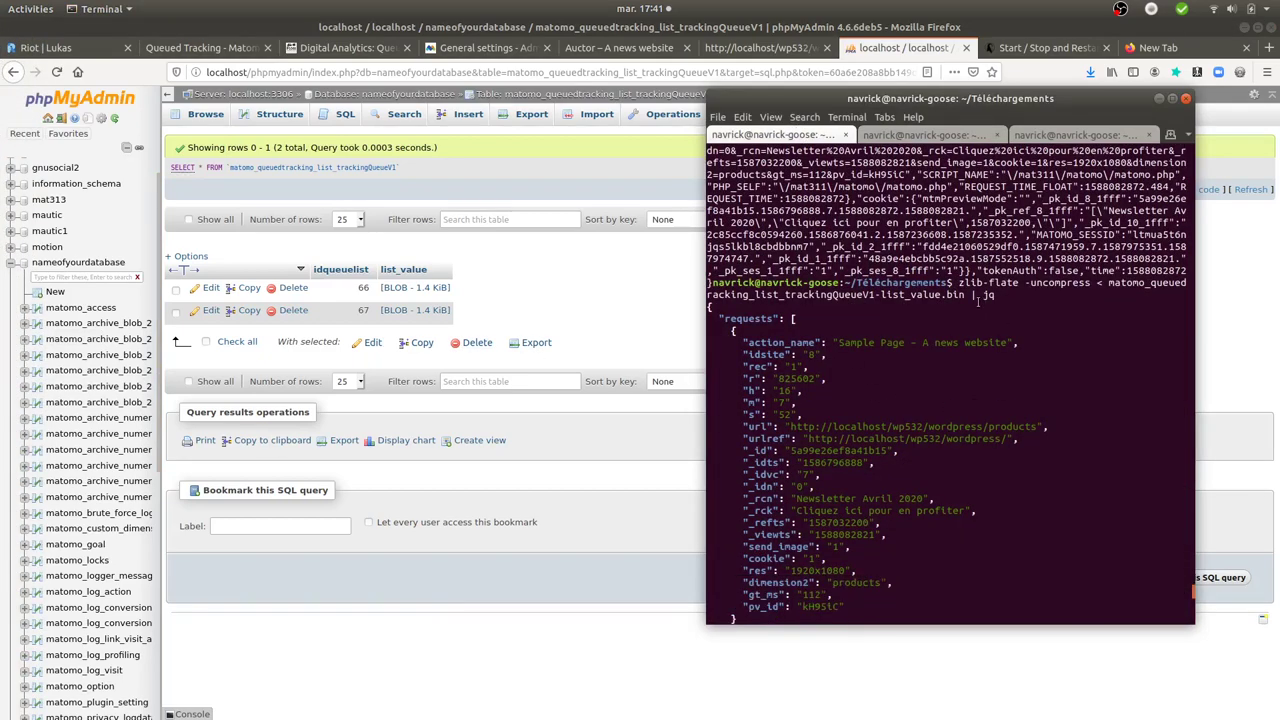
left_click_drag(962, 283, 995, 292)
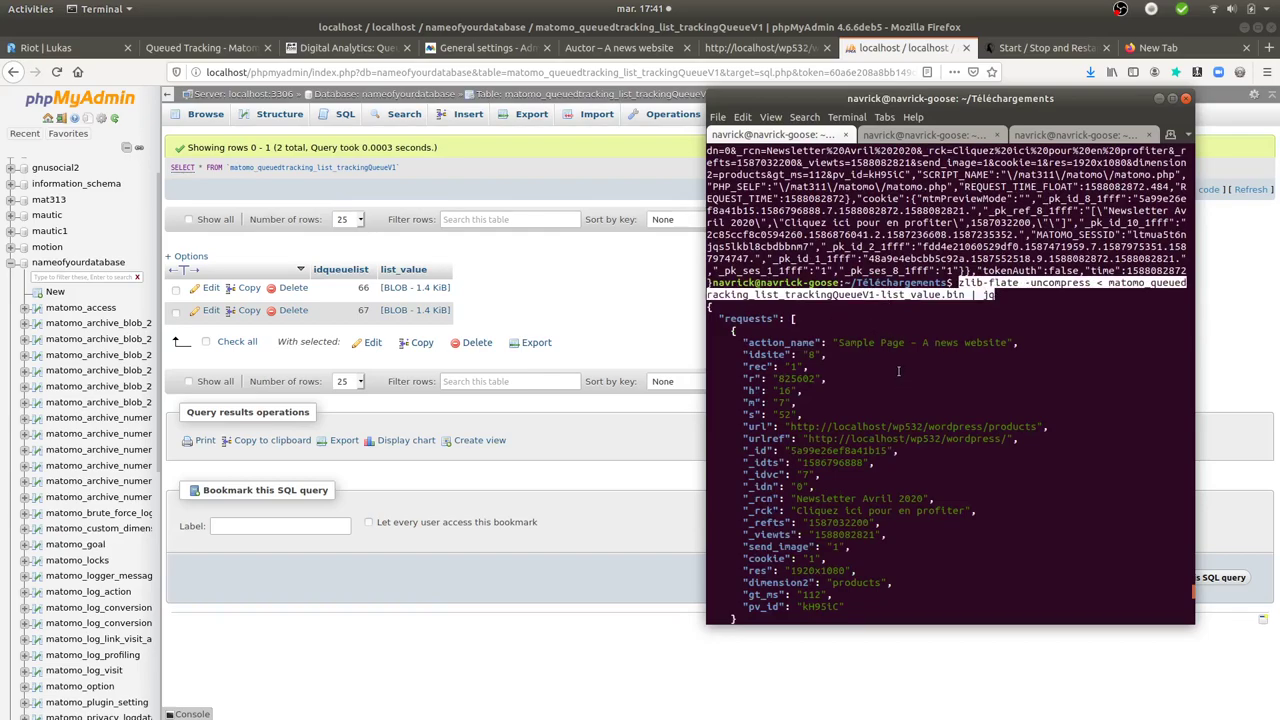
scroll(898, 371, "down", 3)
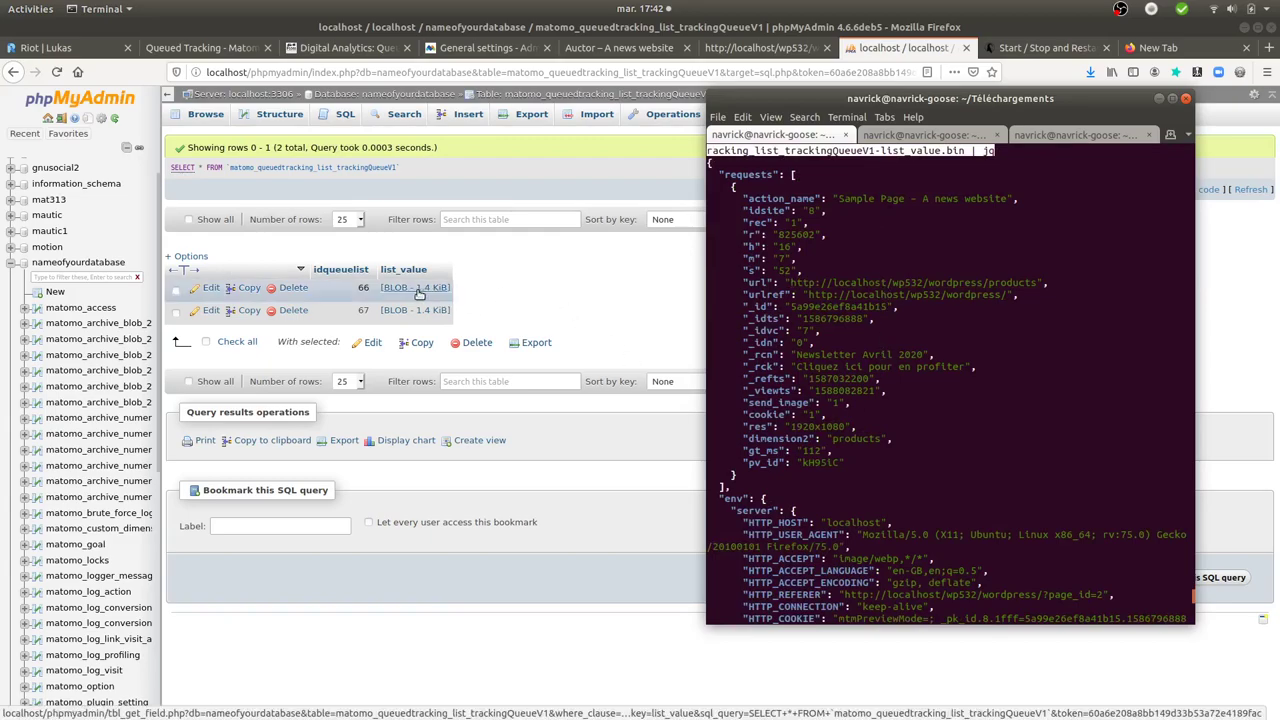
scroll(910, 453, "down", 3)
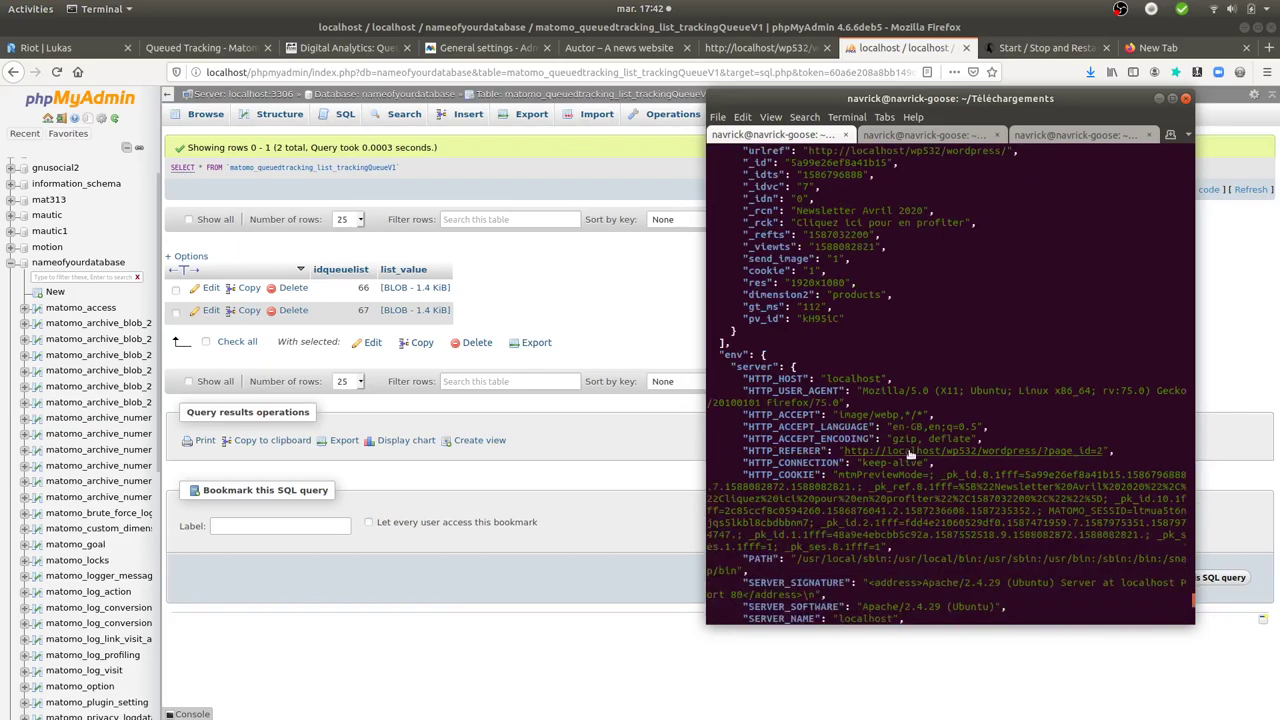
scroll(910, 453, "down", 10)
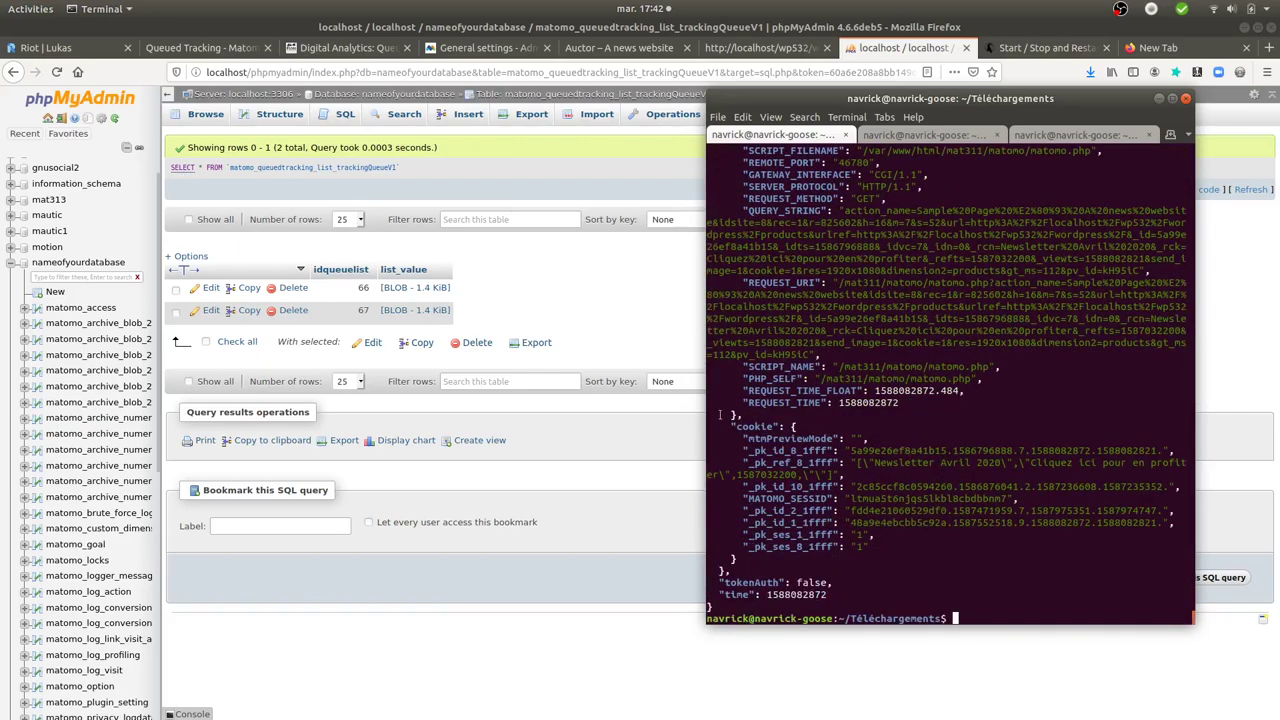
Step: Set the QueuedTracking backend to Redis in General settings, then return to the course's Redis section
left_click(618, 322)
left_click(480, 57)
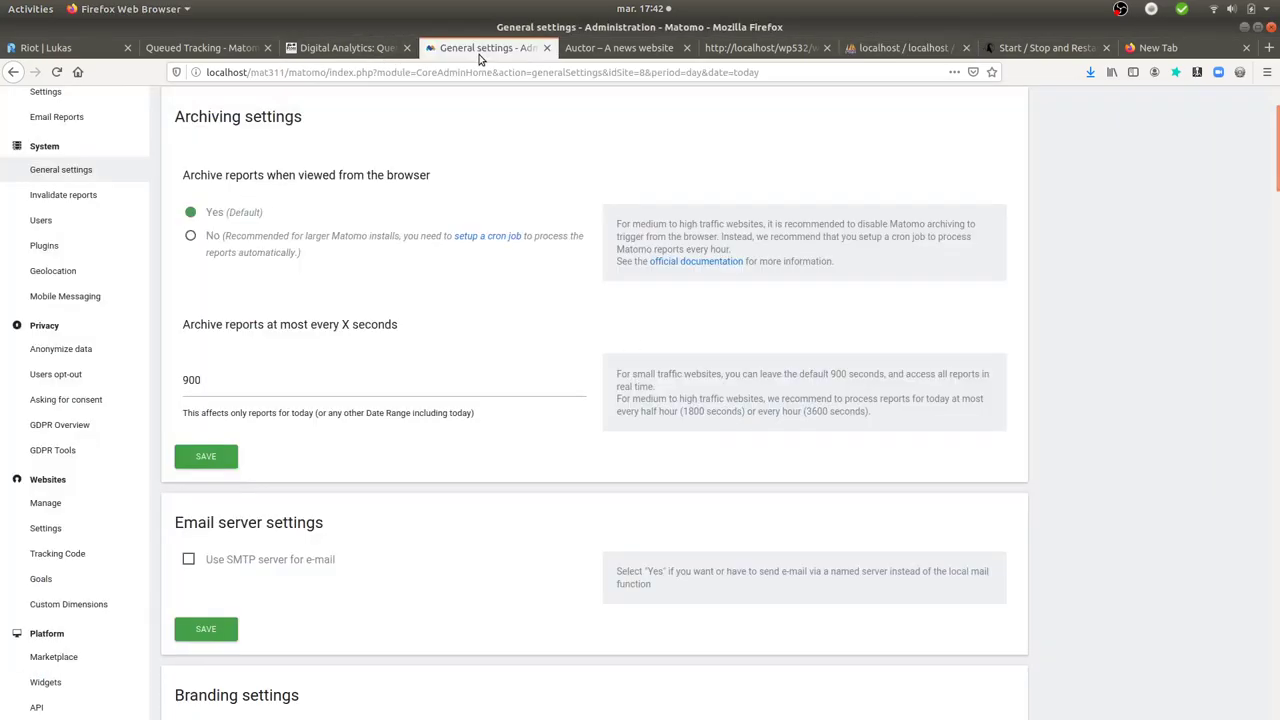
left_click_drag(1275, 148, 1272, 690)
scroll(489, 530, "up", 2)
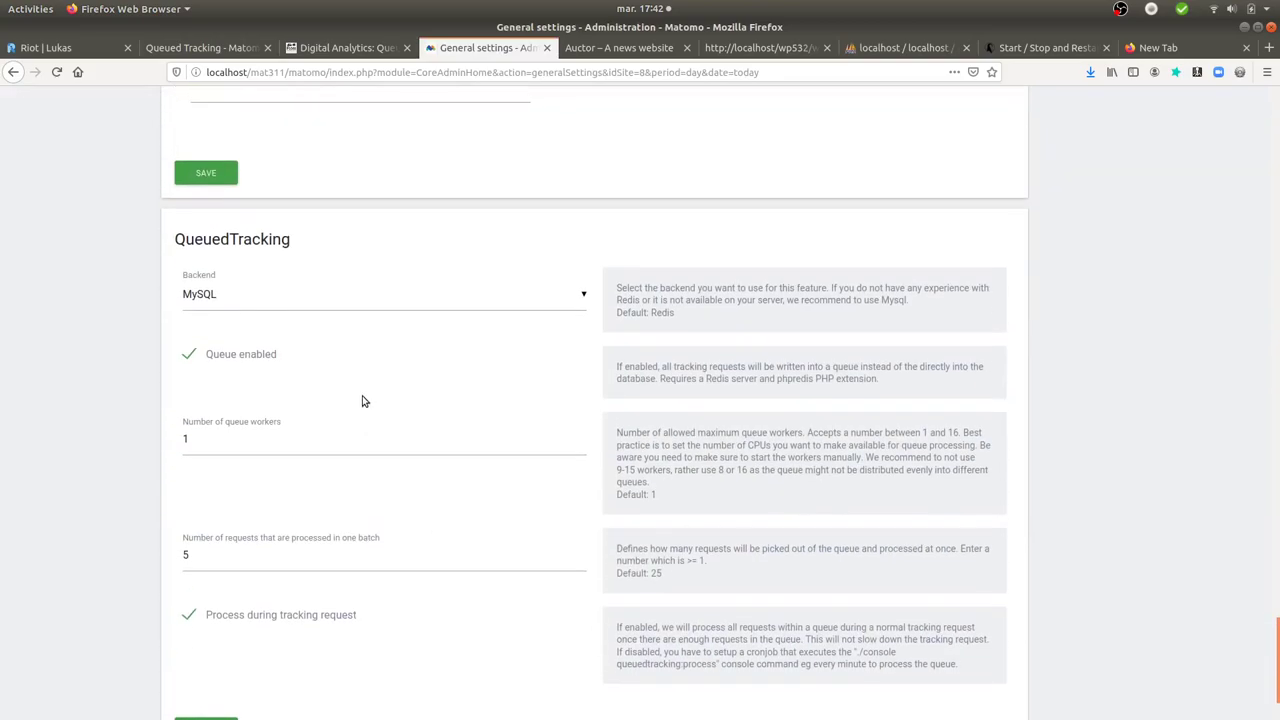
left_click(371, 294)
left_click(305, 340)
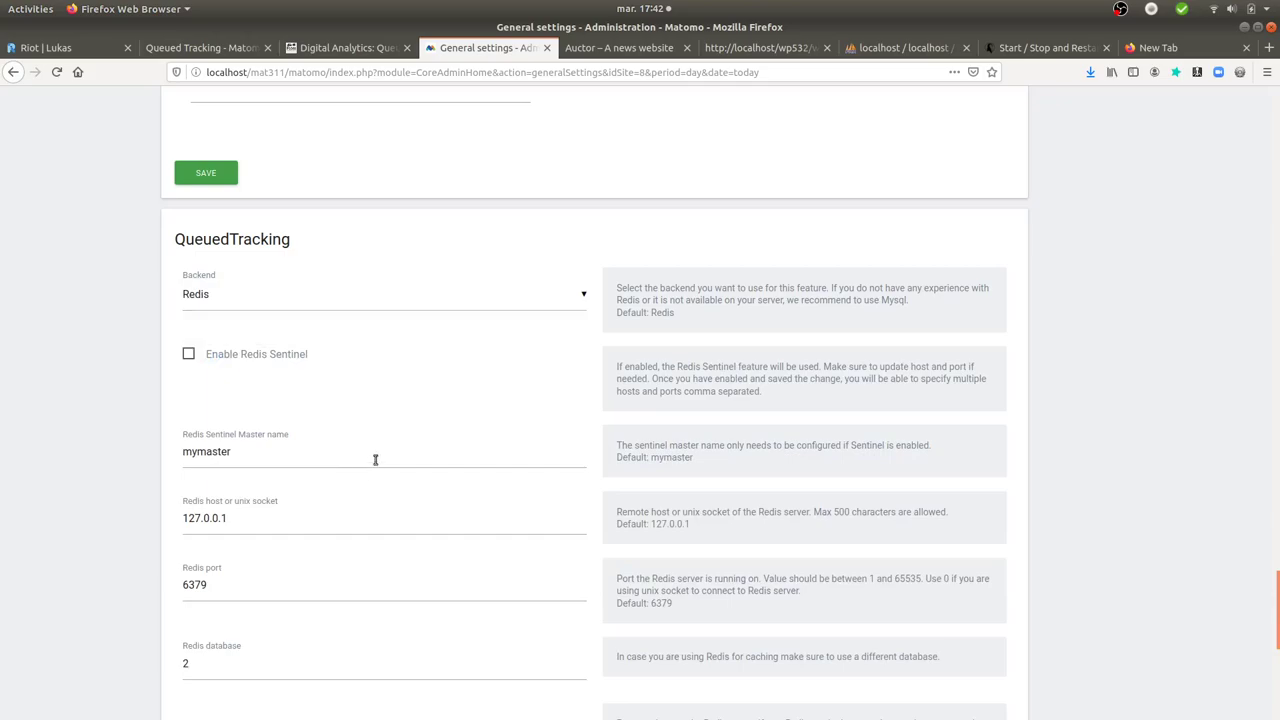
scroll(392, 417, "down", 3)
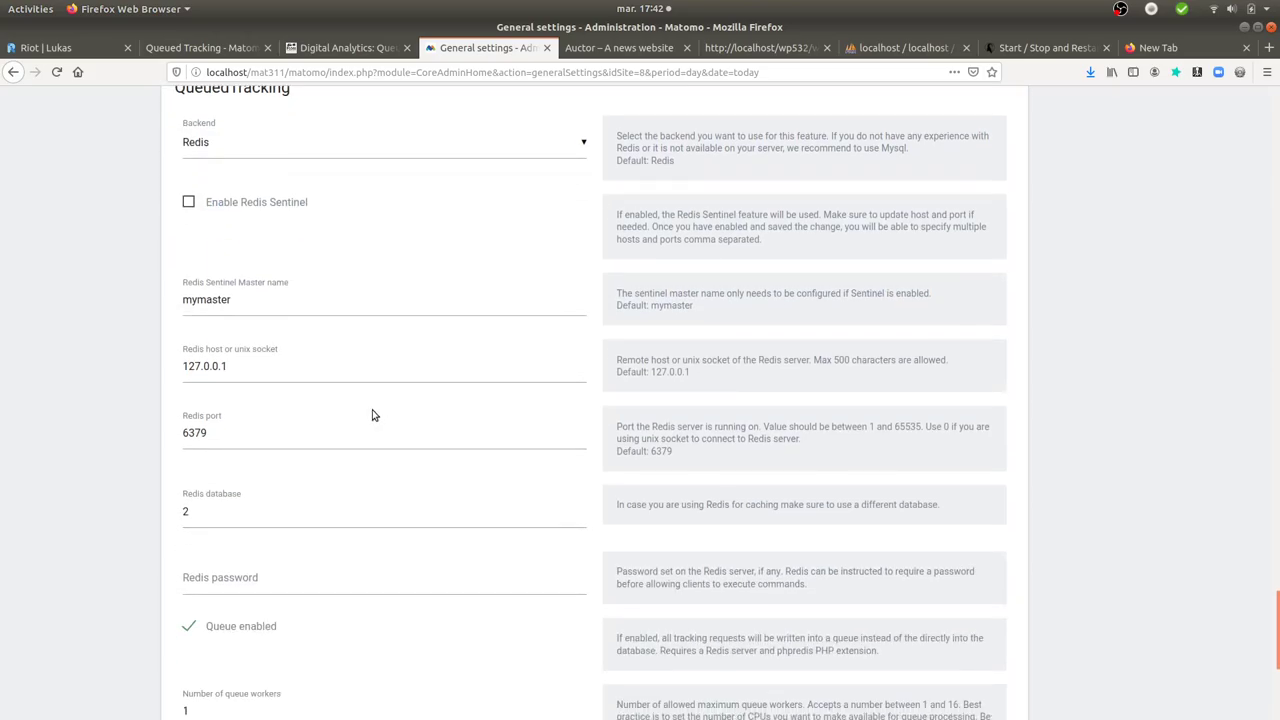
scroll(370, 416, "up", 1)
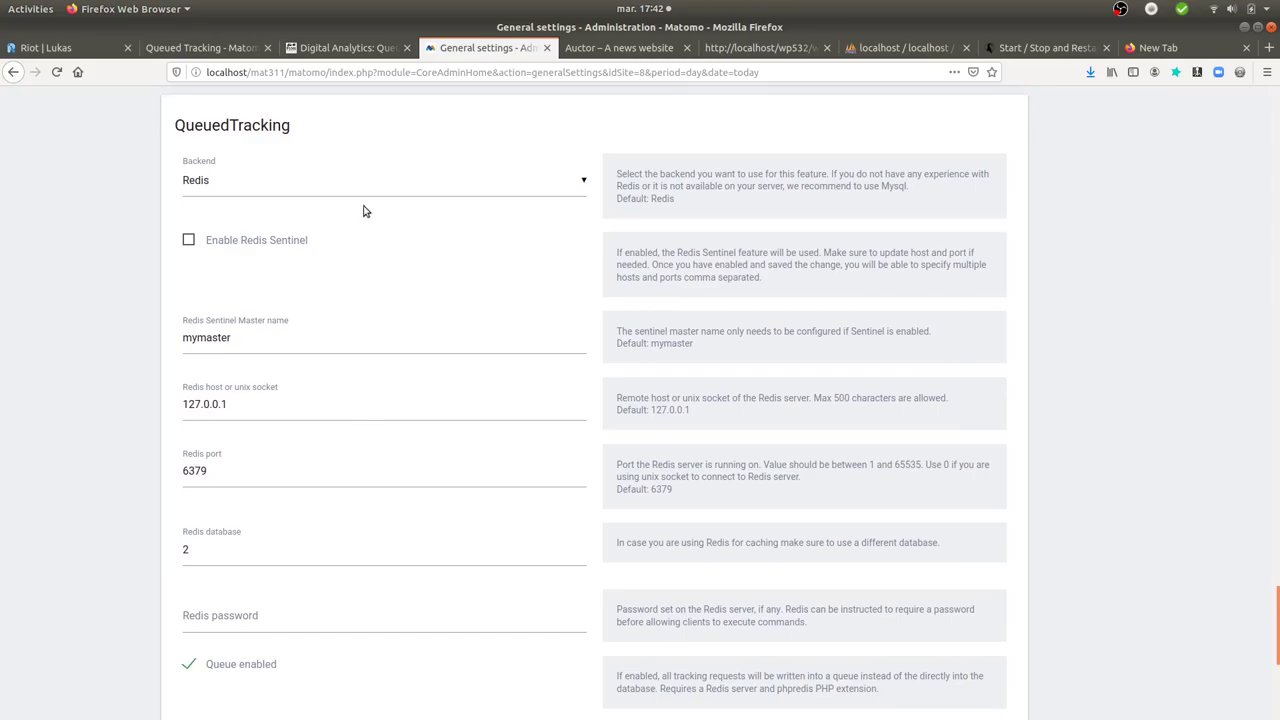
left_click(320, 50)
scroll(986, 418, "down", 9)
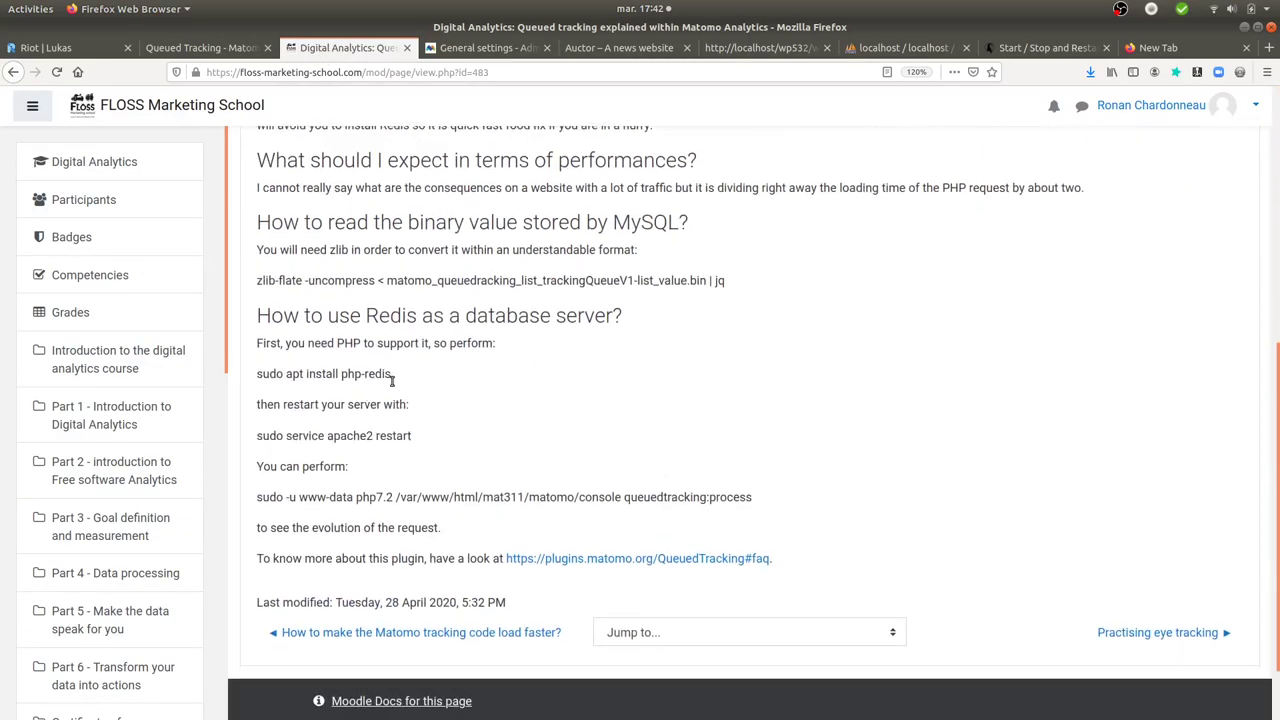
left_click_drag(392, 377, 257, 373)
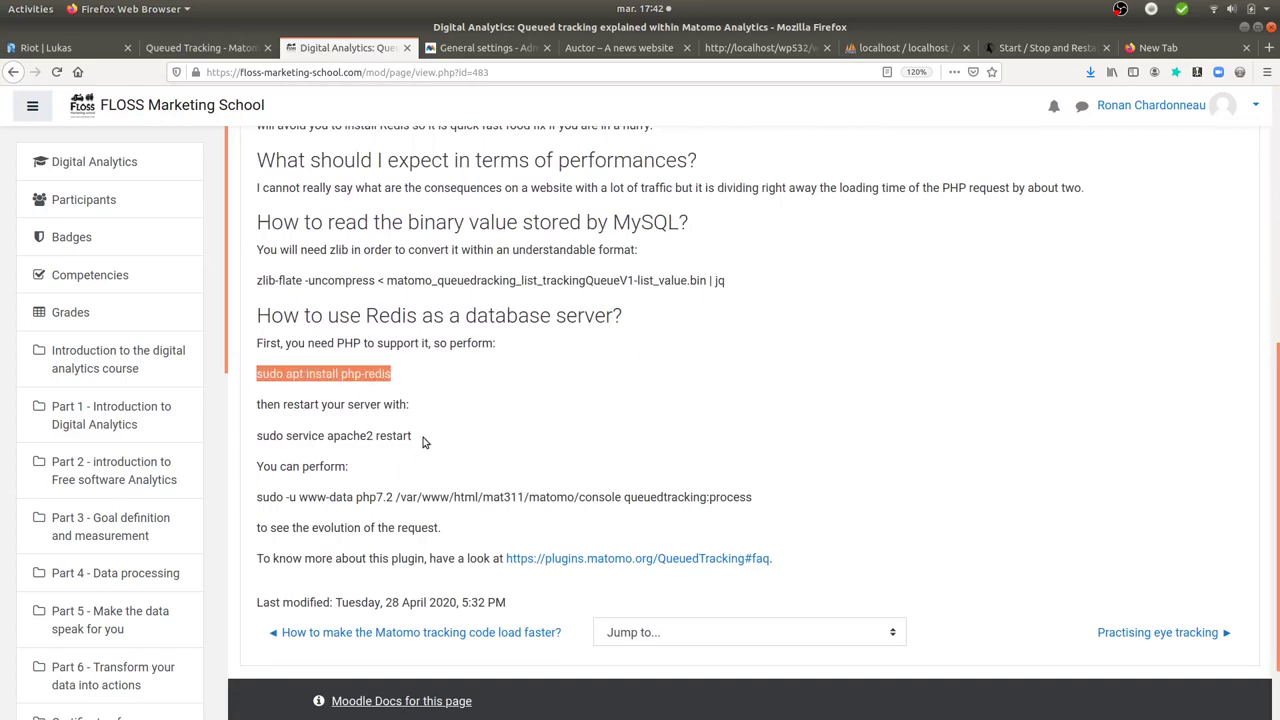
left_click_drag(412, 437, 251, 438)
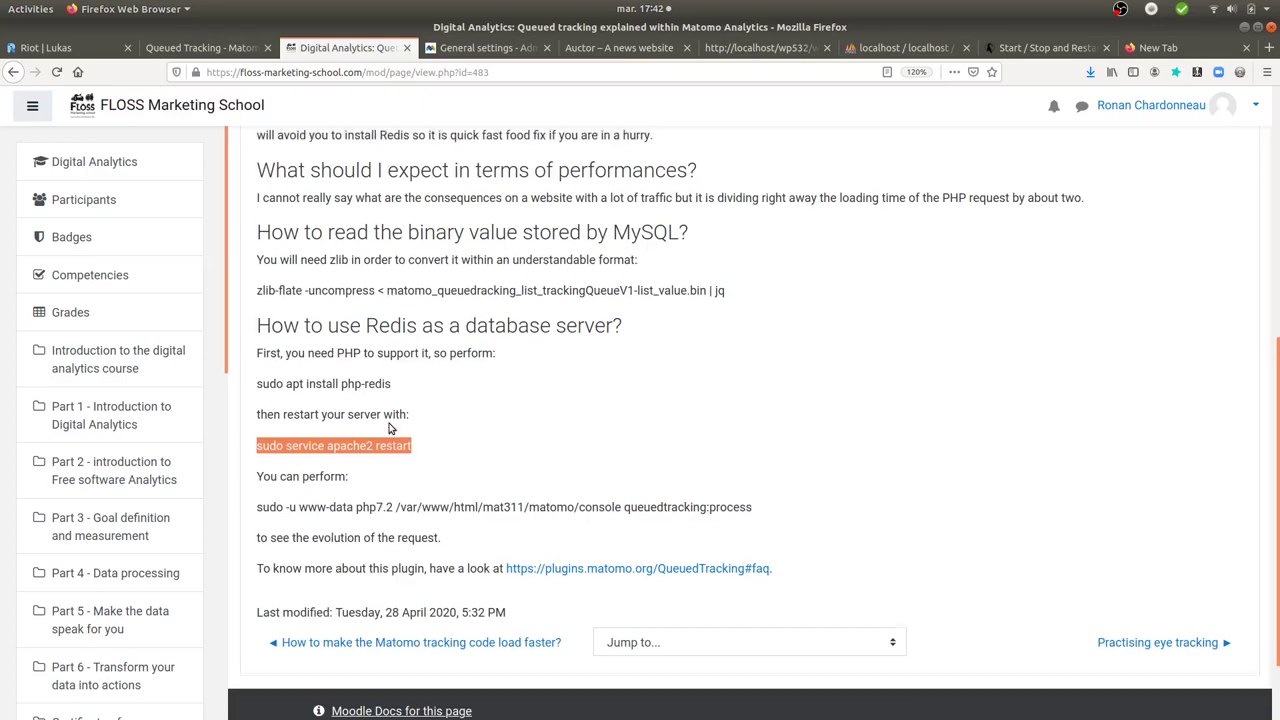
scroll(389, 423, "up", 2)
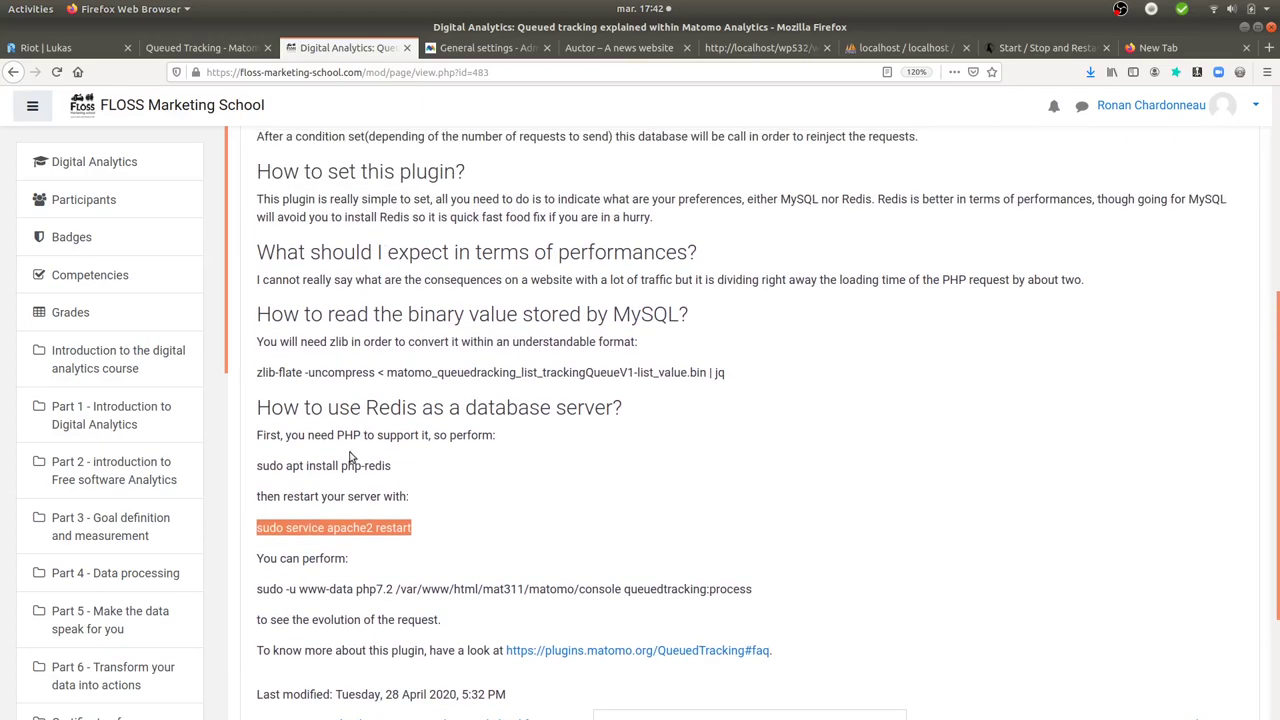
left_click(258, 470)
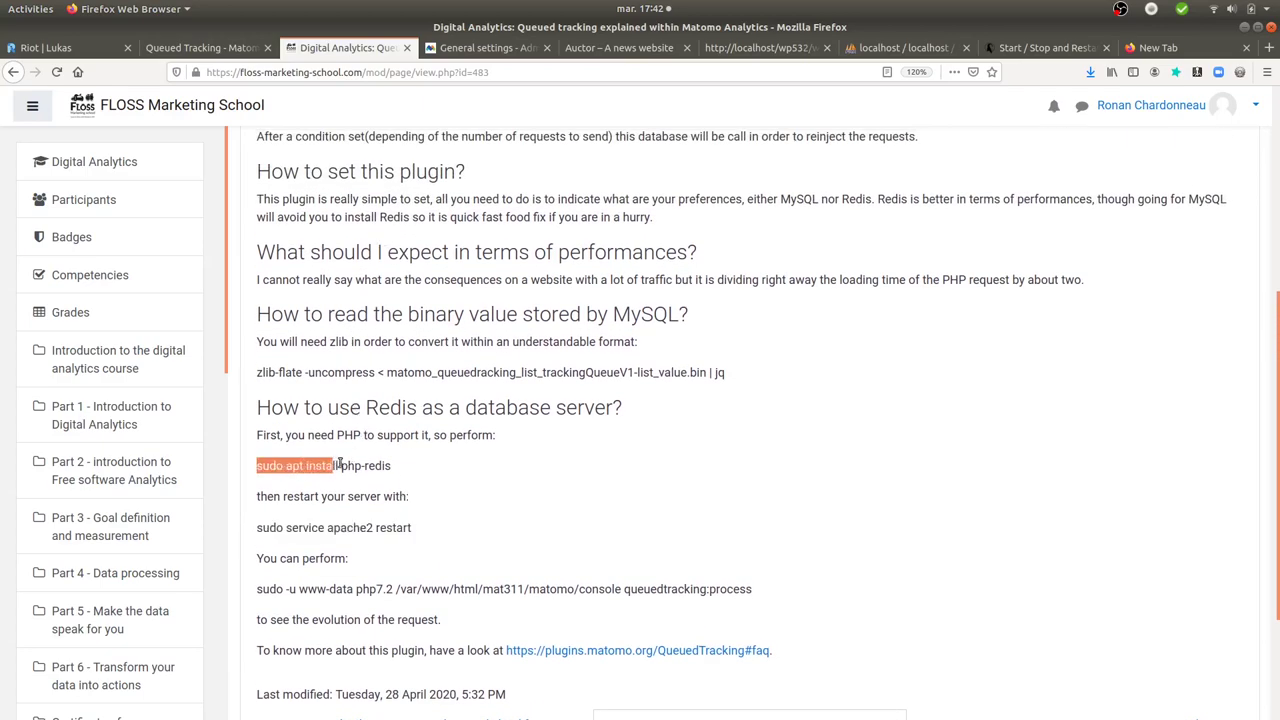
left_click_drag(344, 463, 258, 470)
left_click(353, 480)
scroll(415, 500, "up", 2)
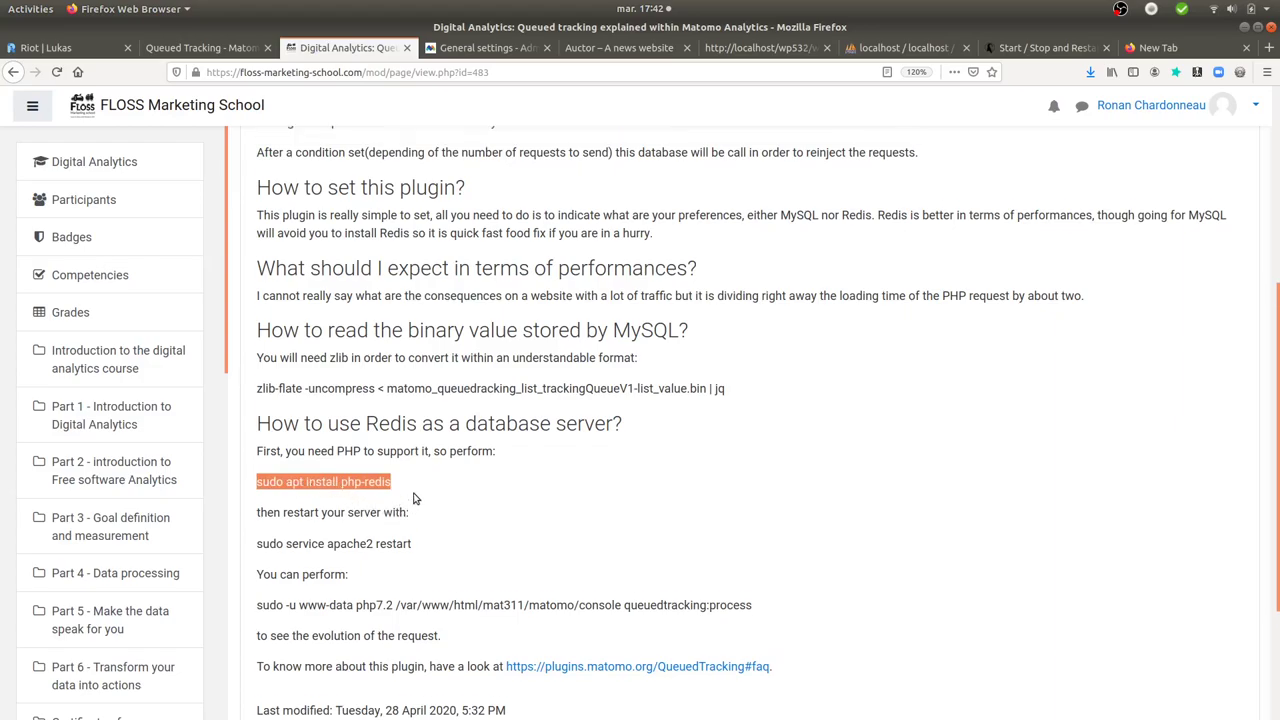
scroll(415, 500, "up", 3)
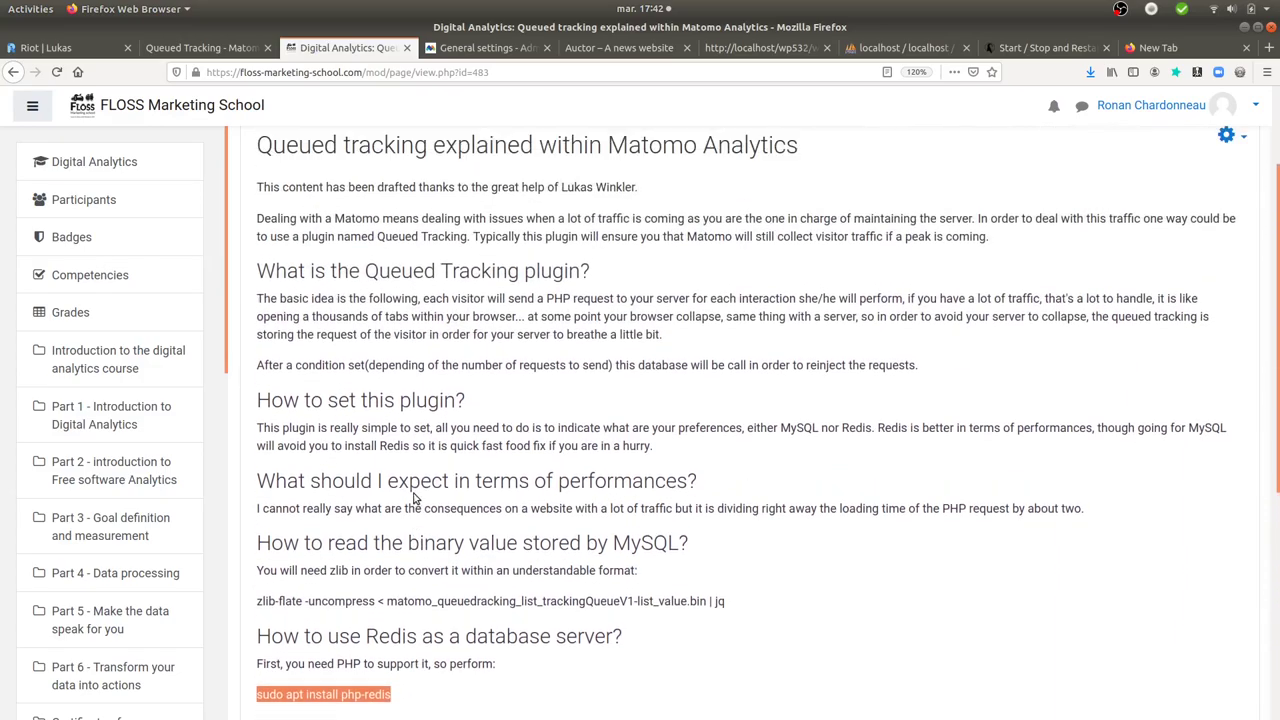
scroll(415, 492, "down", 9)
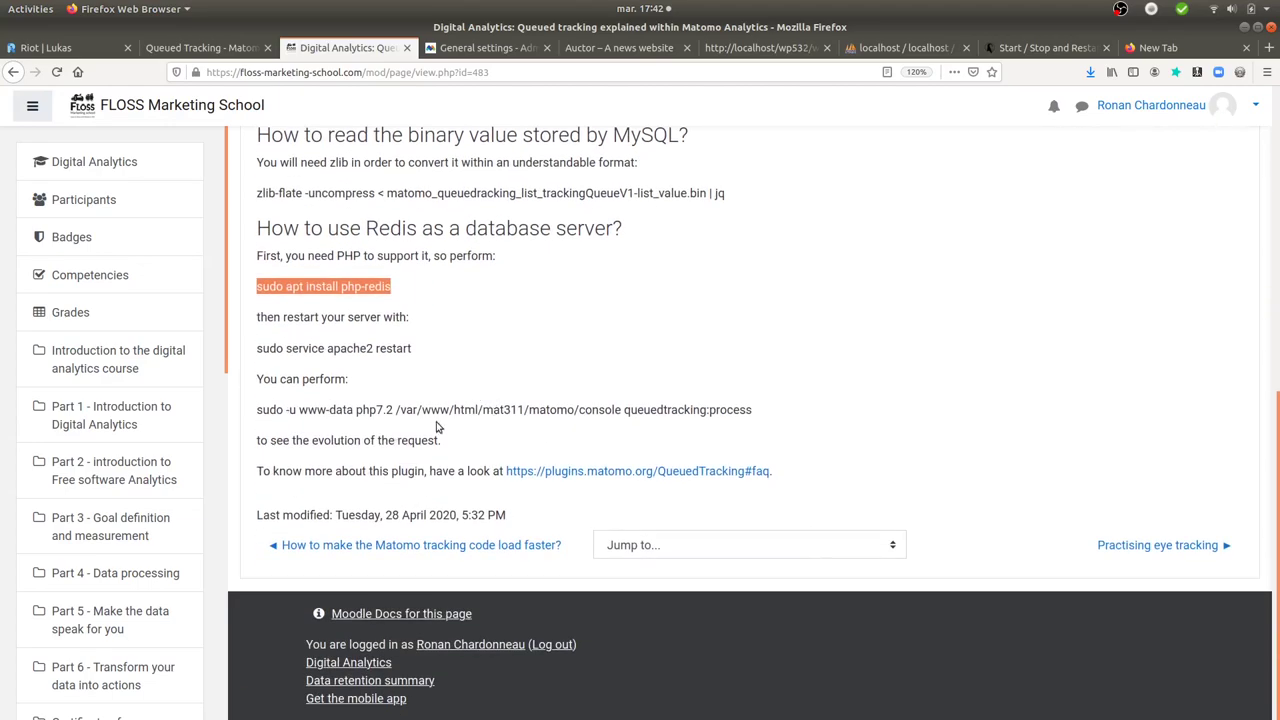
Step: Exit redis-cli with Ctrl+D in the second Terminal tab, then go back to the course page
left_click(30, 341)
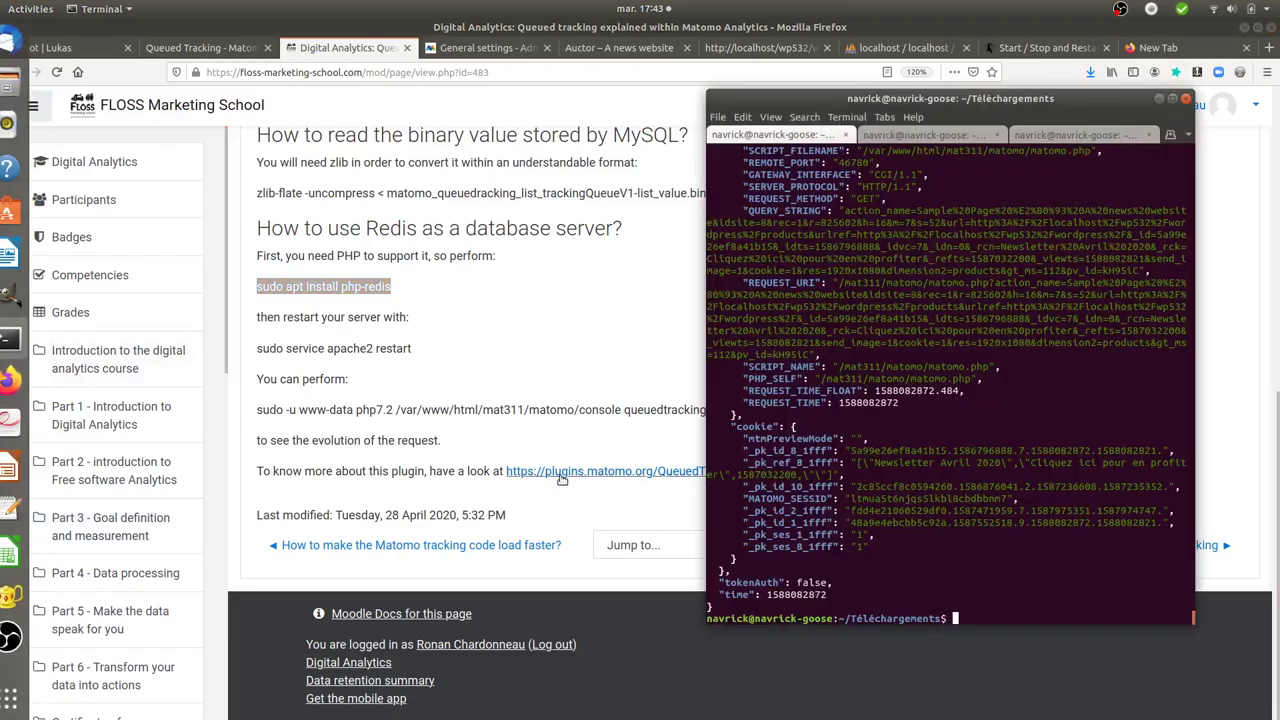
key("Up")
key("Up")
key("Up")
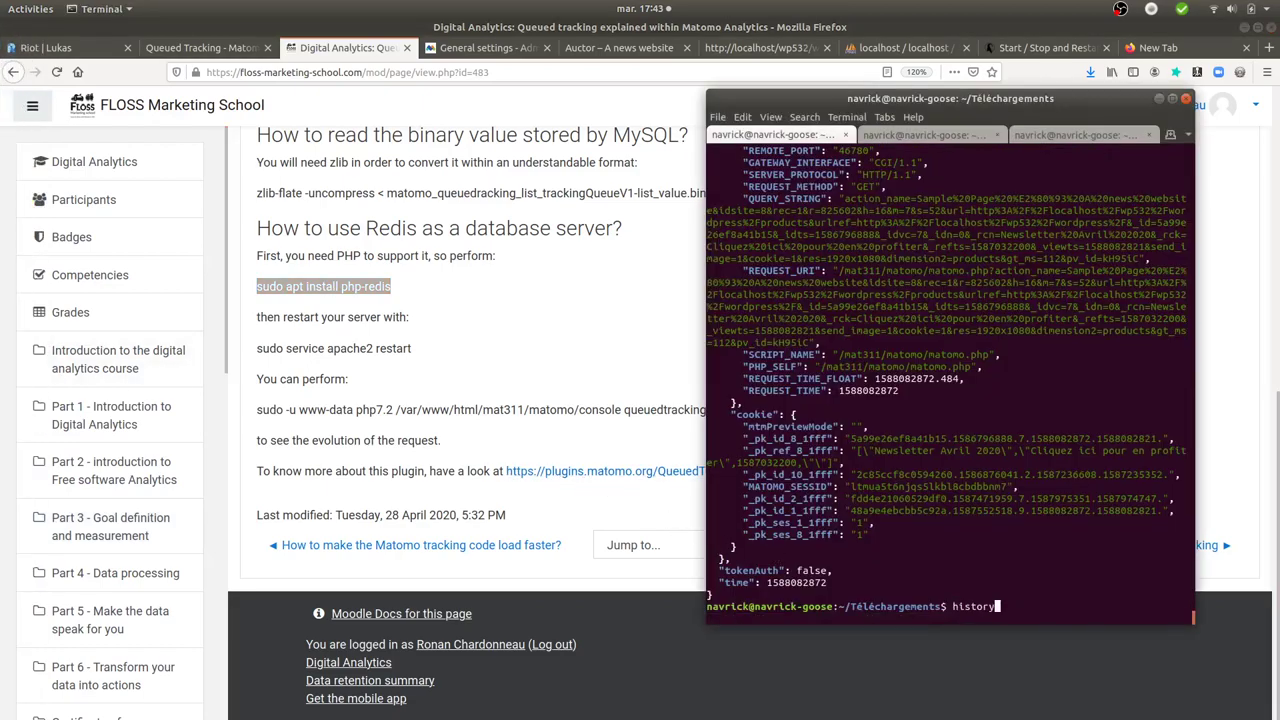
key("Up")
left_click(950, 136)
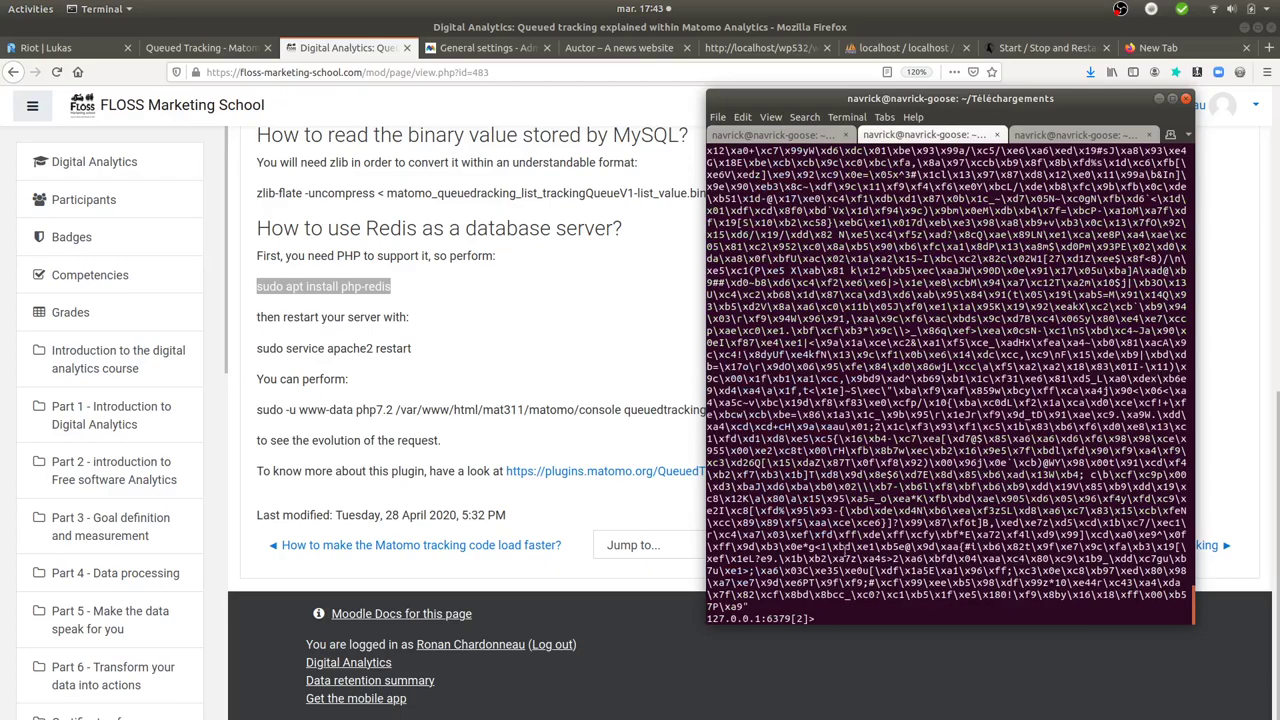
key("ctrl+d")
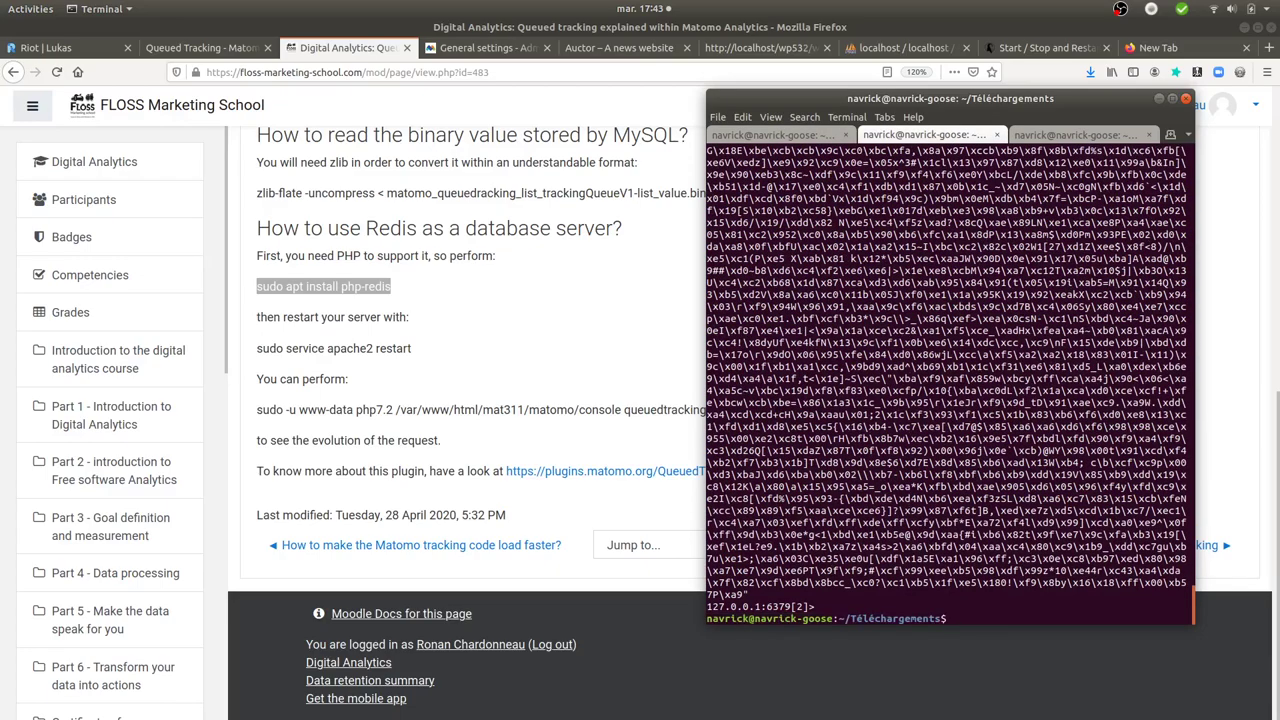
key("Up")
key("Up")
left_click(573, 399)
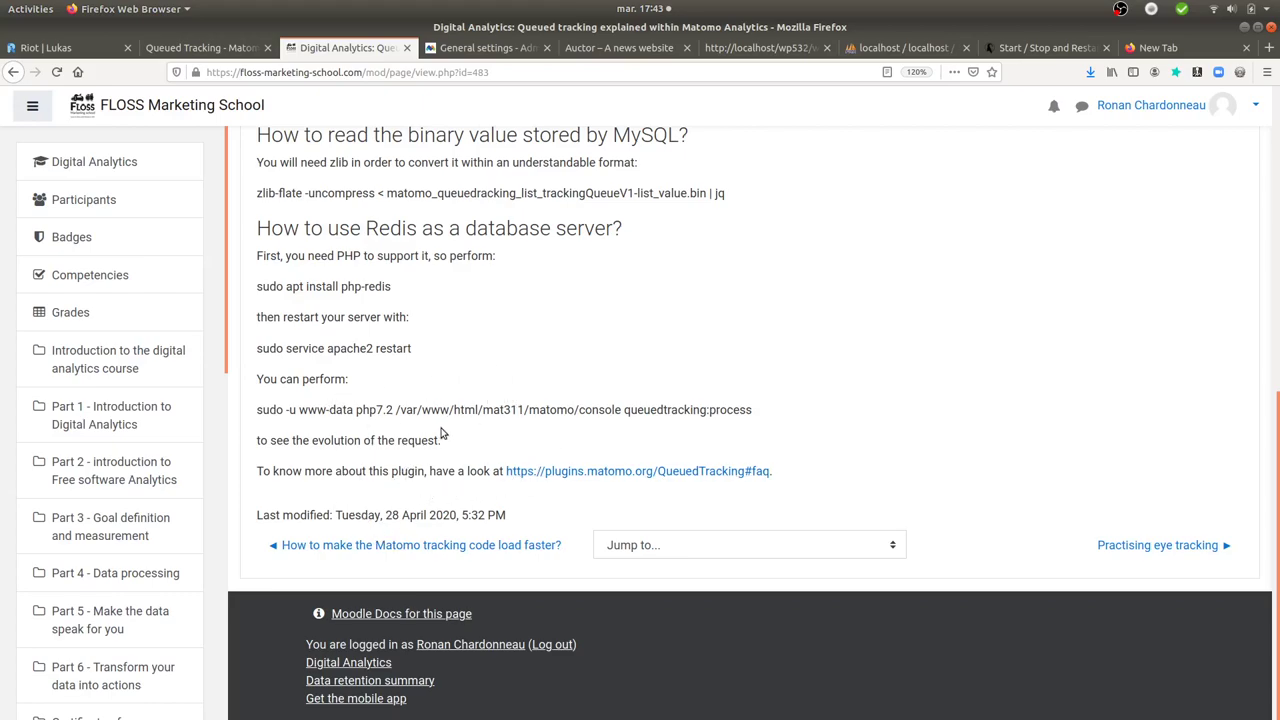
Step: Reload the Auctor and Offer introduction pages to compare matomo.php timings, then return to the course
left_click(728, 47)
left_click(640, 50)
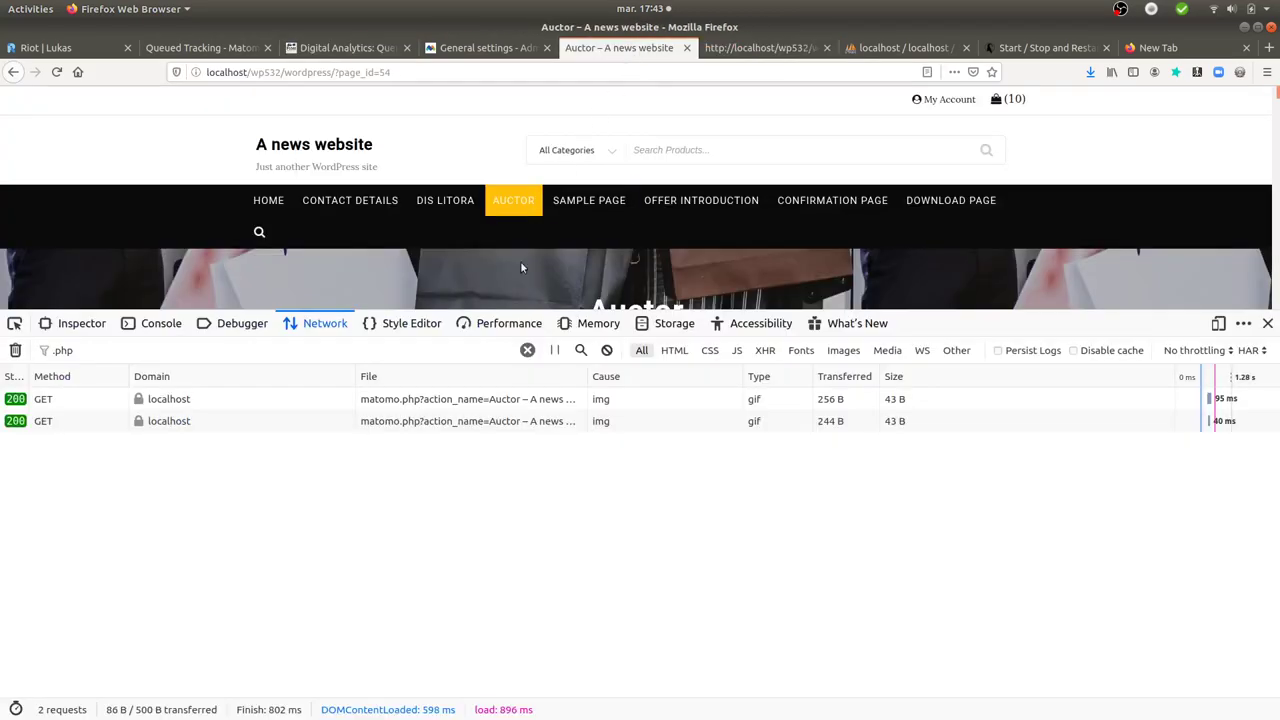
key("F5")
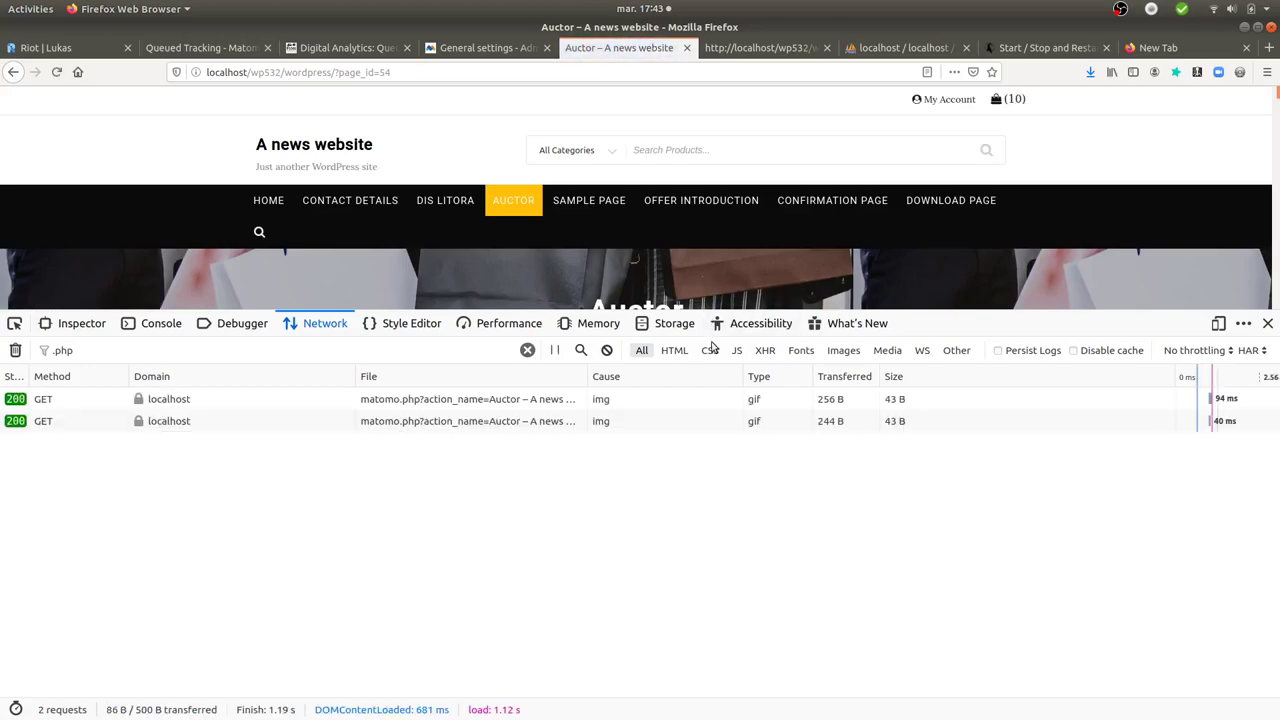
left_click(675, 198)
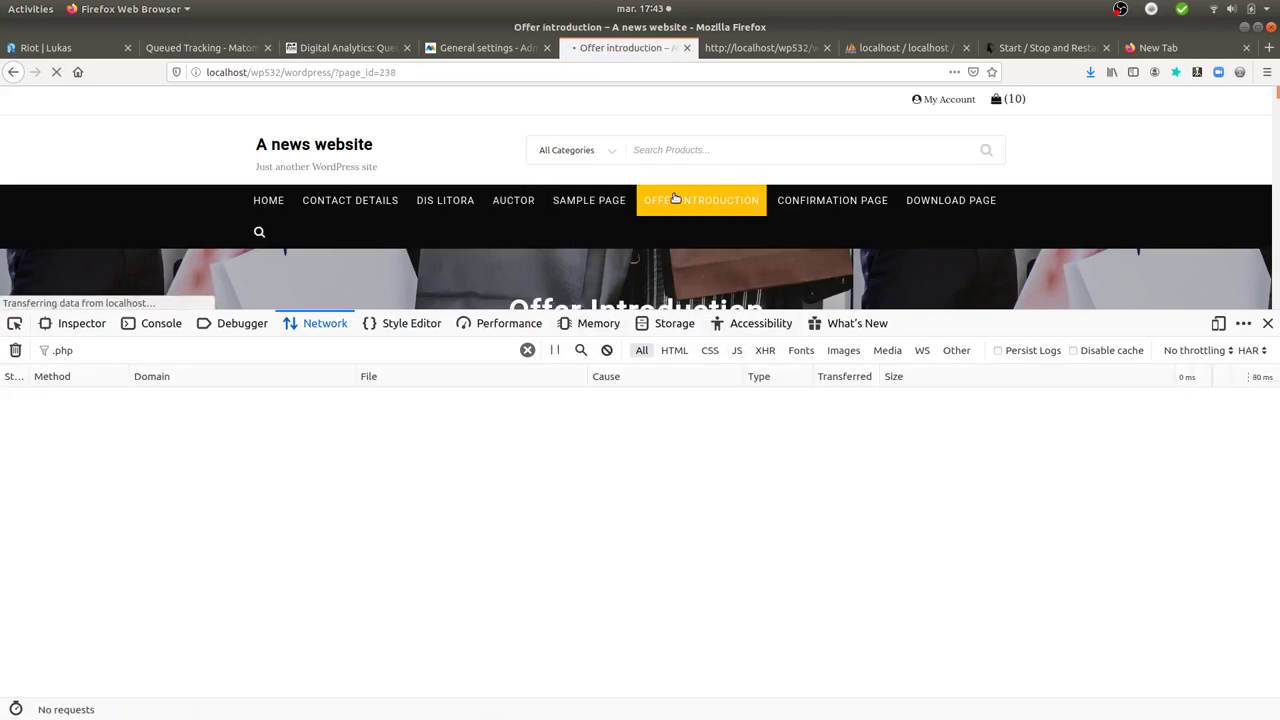
key("F5")
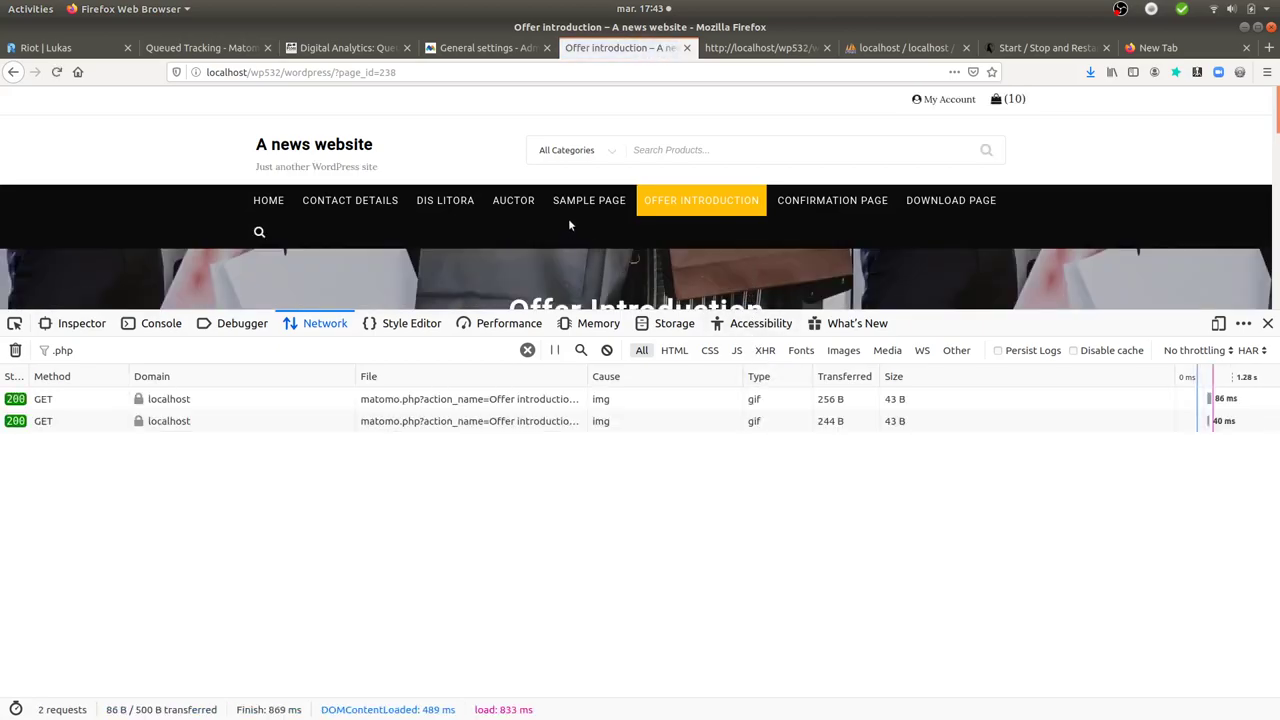
left_click(513, 200)
key("F5")
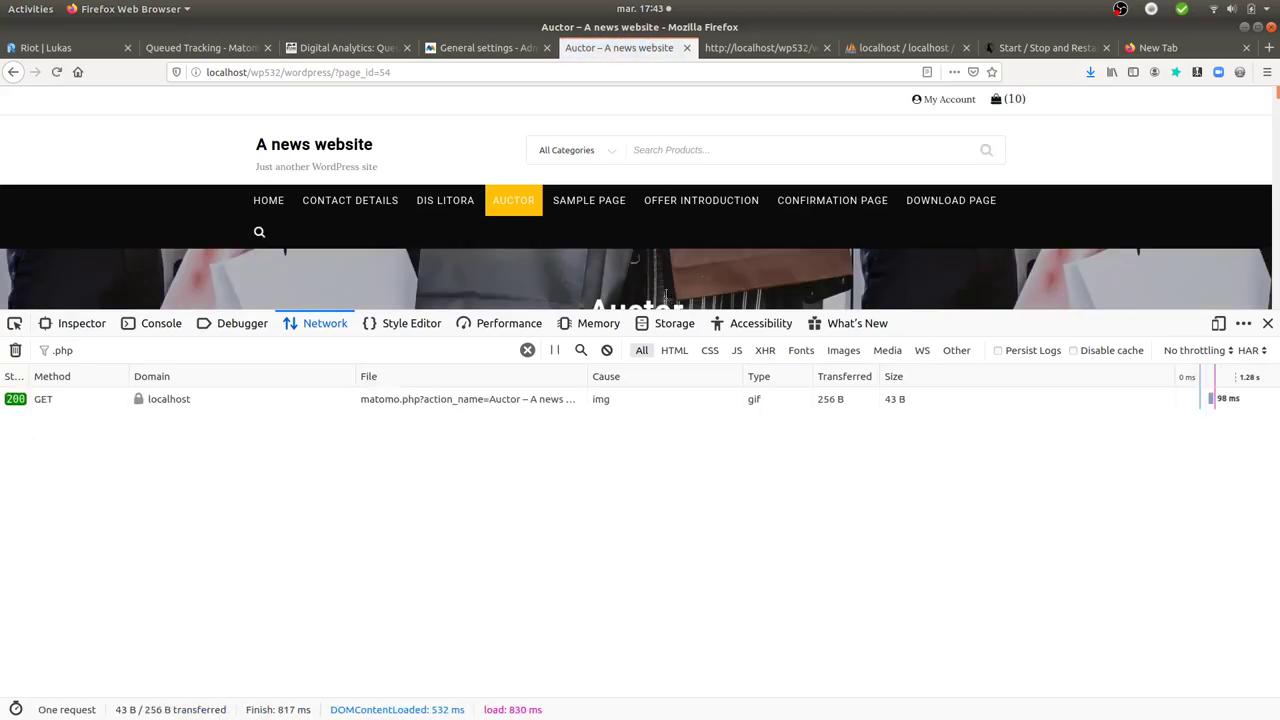
key("ctrl+Page_Up")
key("ctrl+Page_Up")
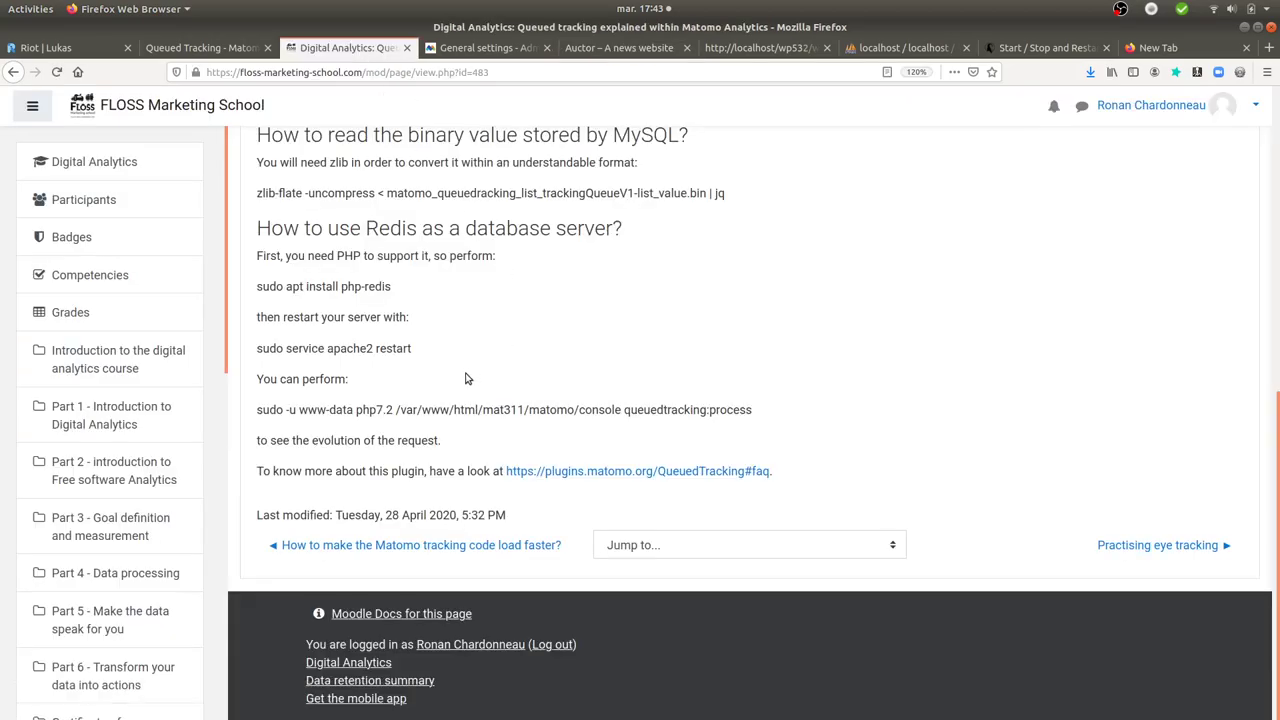
Step: Inspect the QueuedTracking settings: Redis database 2, then the Number of queue workers field
key("ctrl+Page_Down")
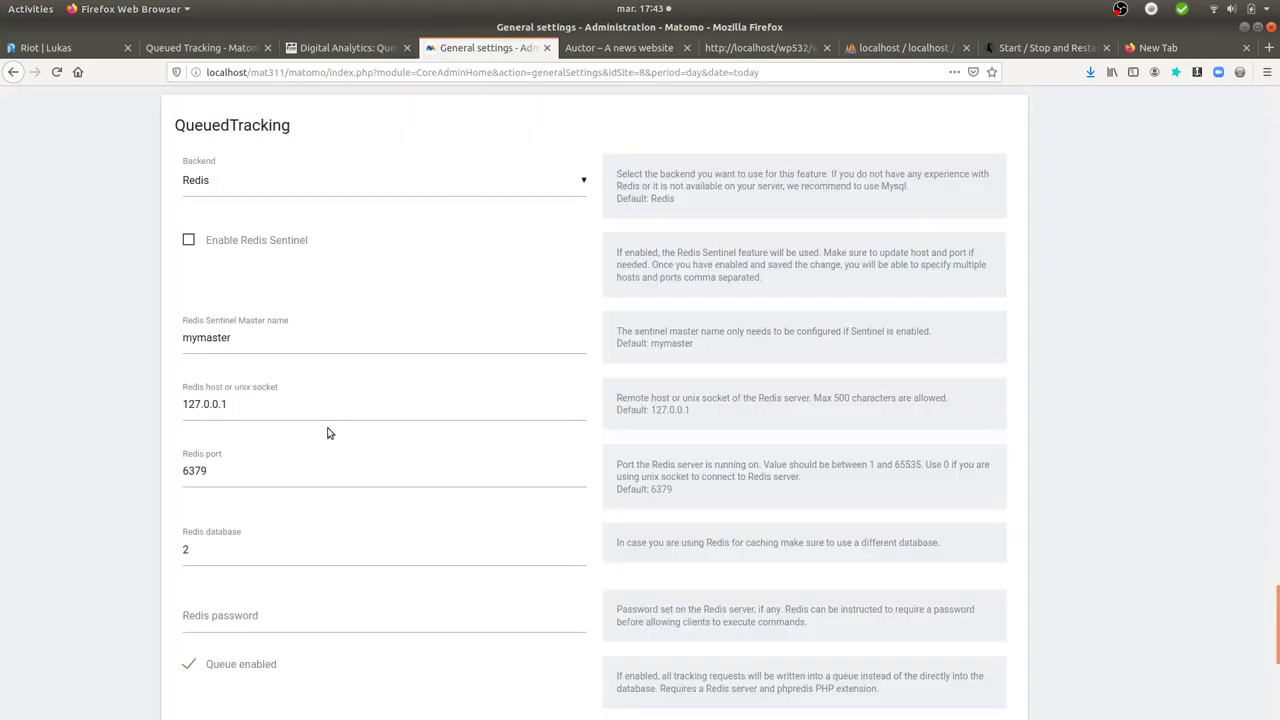
scroll(326, 430, "down", 1)
scroll(314, 297, "down", 2)
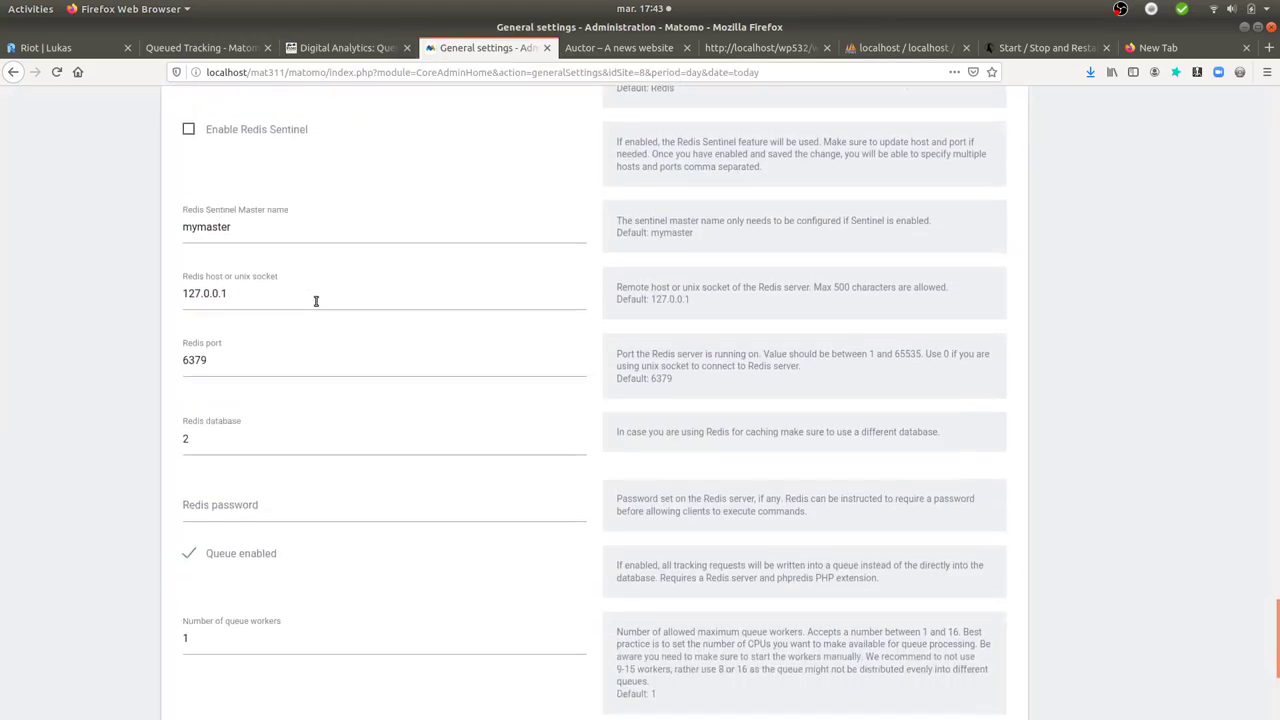
scroll(228, 457, "down", 3)
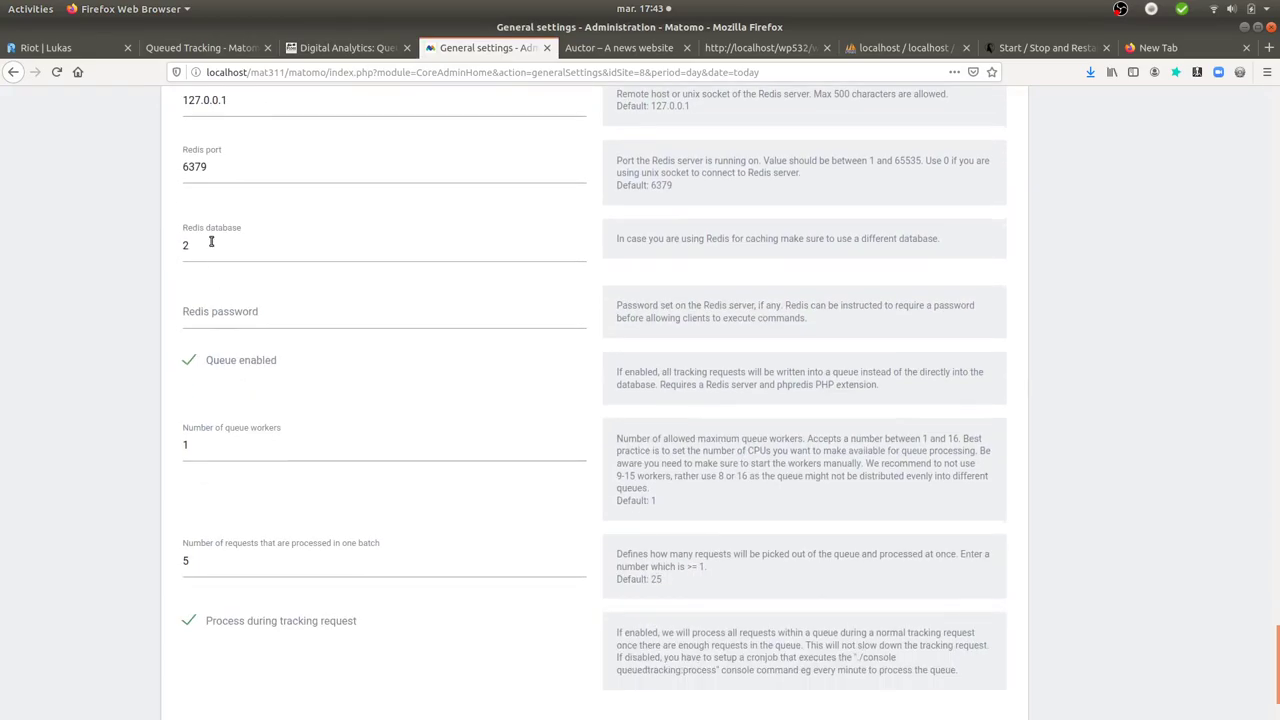
double_click(195, 248)
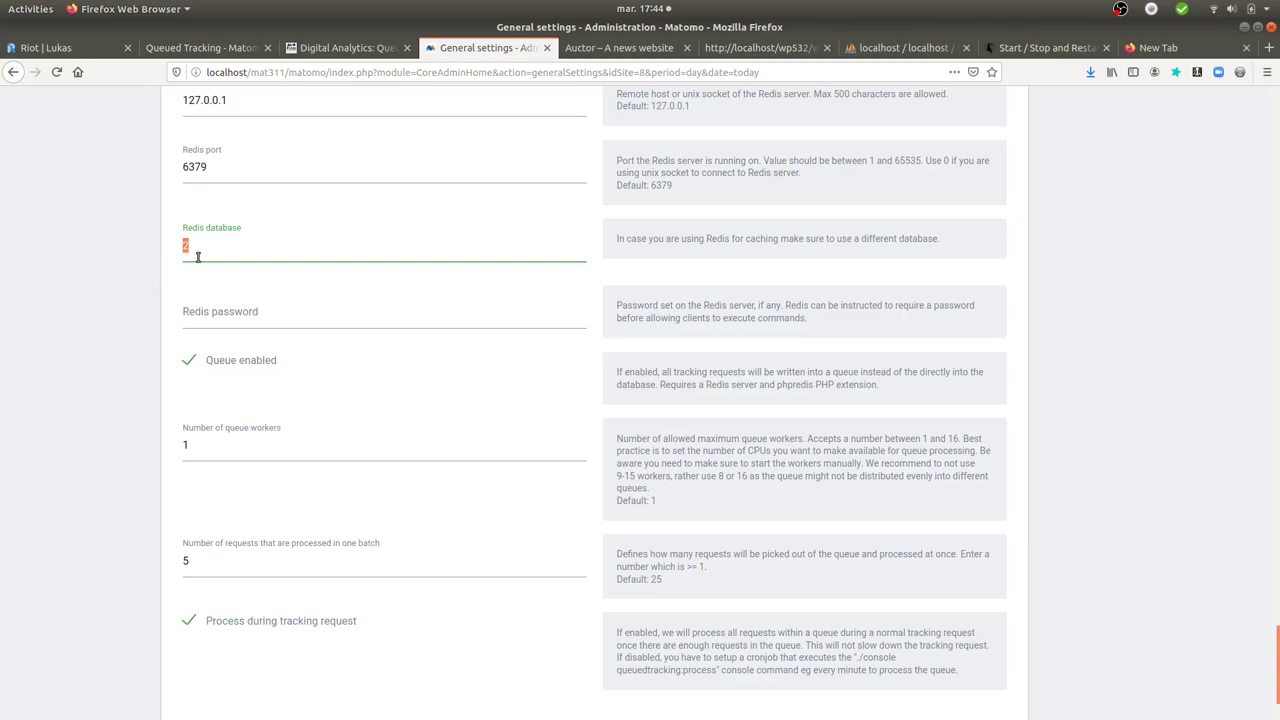
scroll(308, 270, "down", 2)
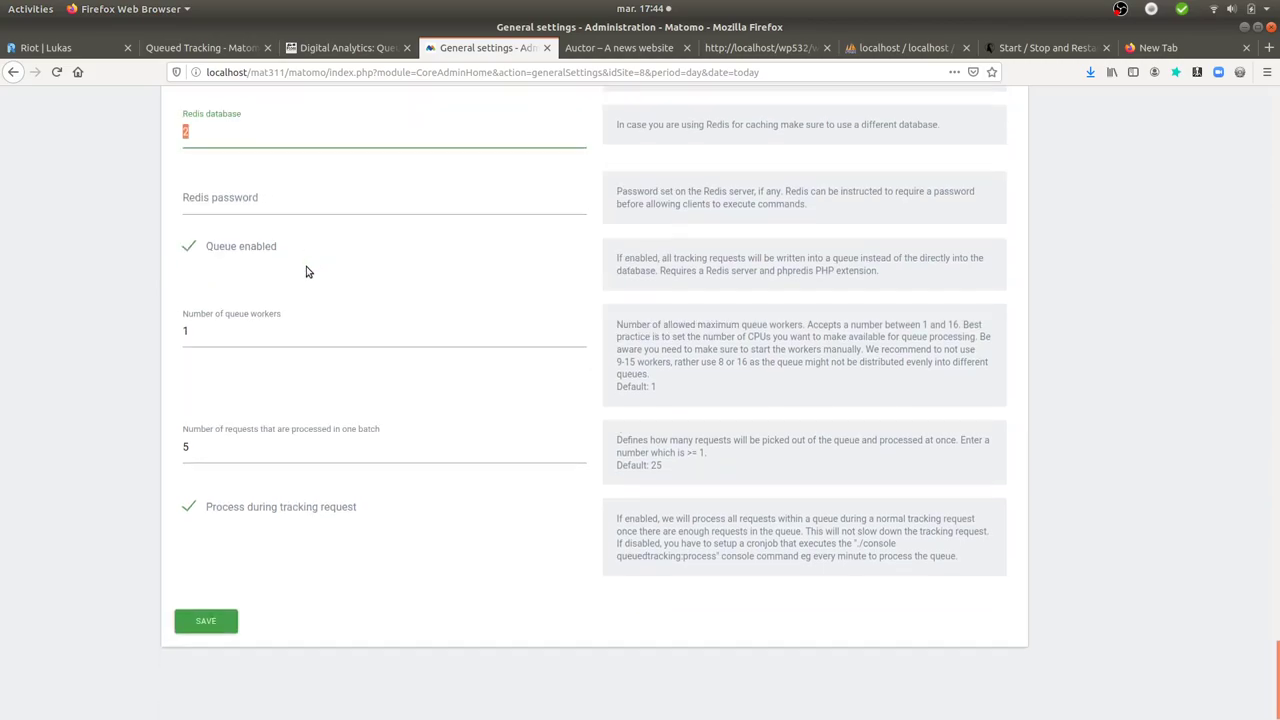
left_click(231, 336)
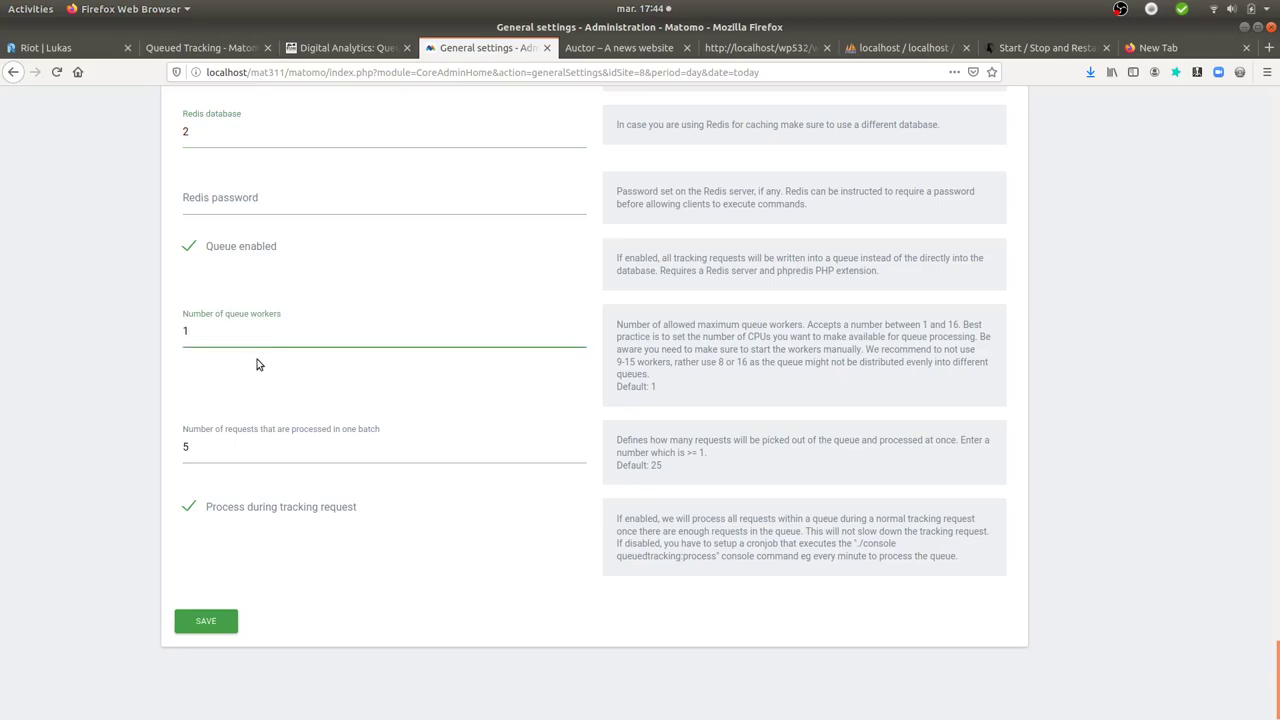